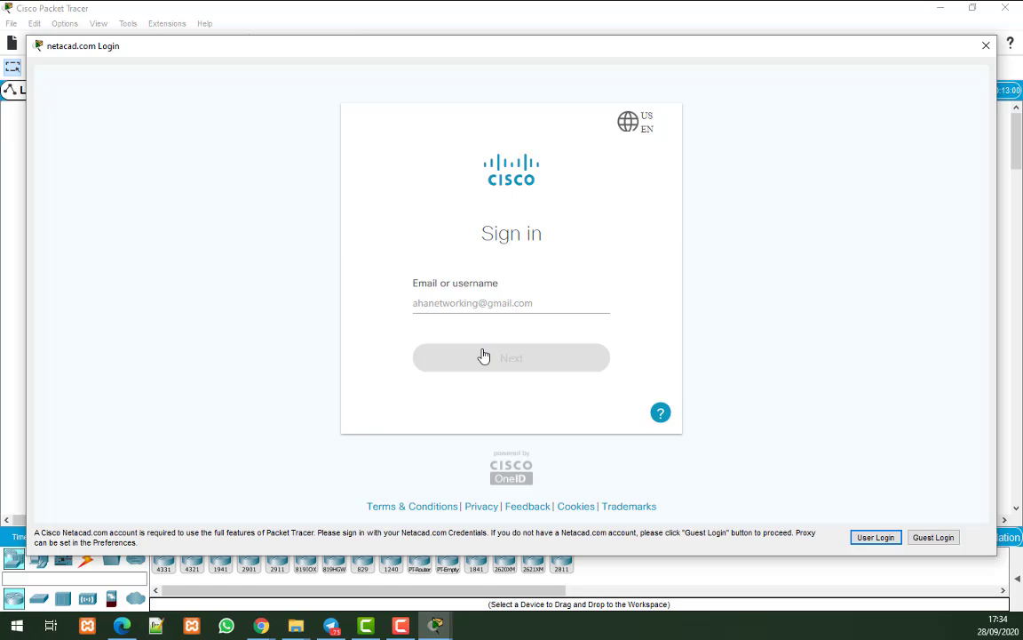
Sign in to the netacad.com account by entering the account password
click(934, 538)
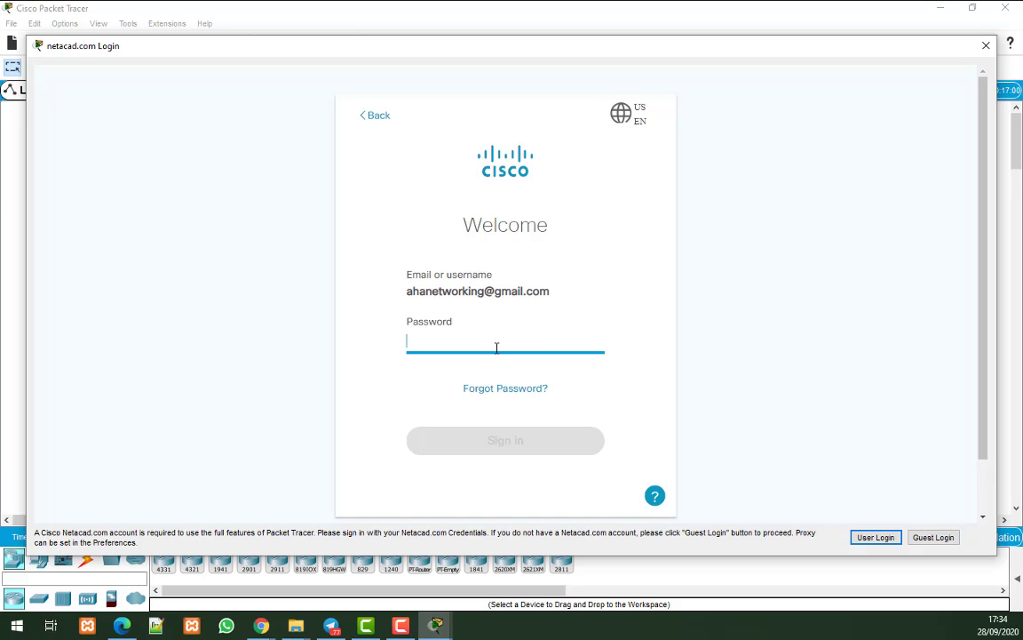
text(•••)
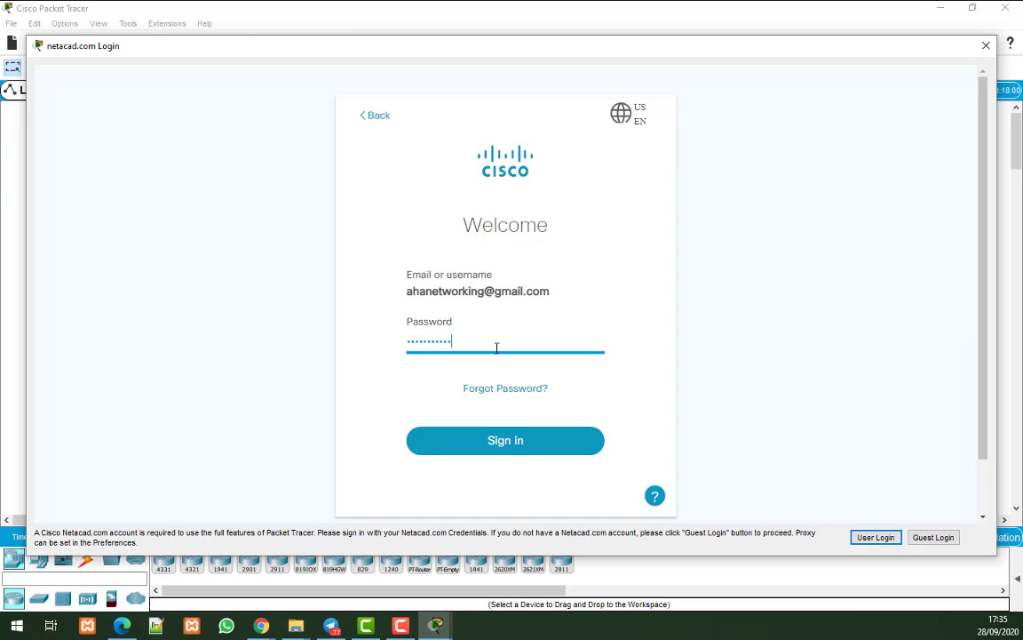
click(515, 449)
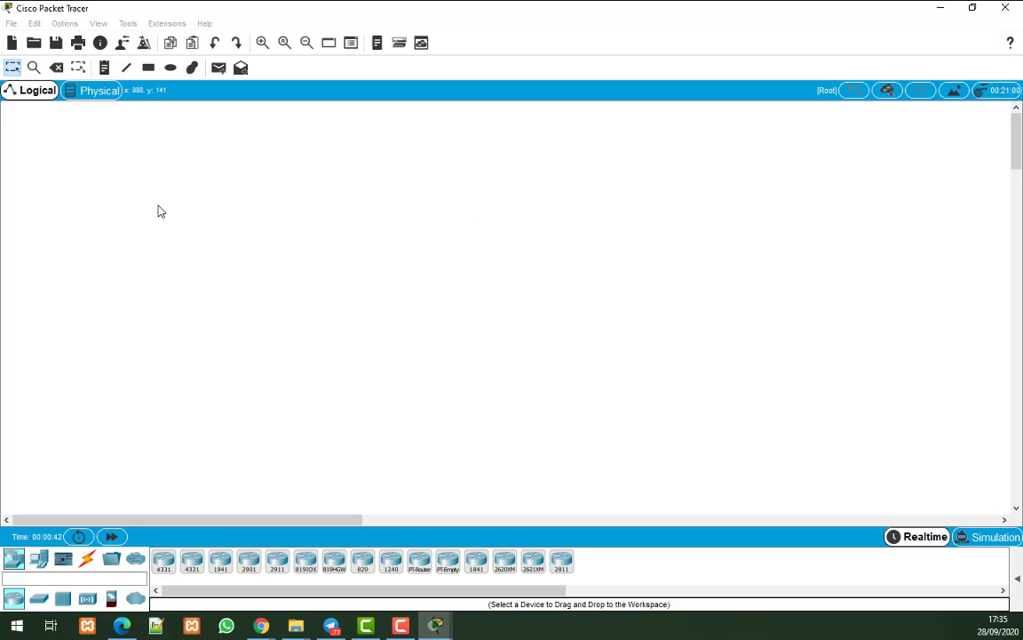
Check the installed program version in the About information and close it
click(205, 24)
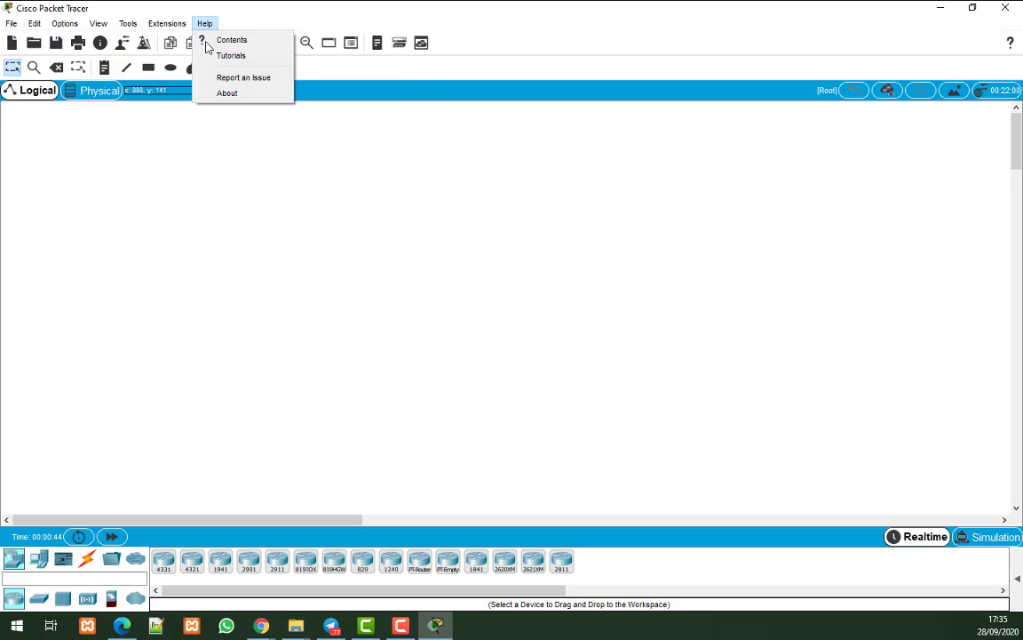
click(224, 92)
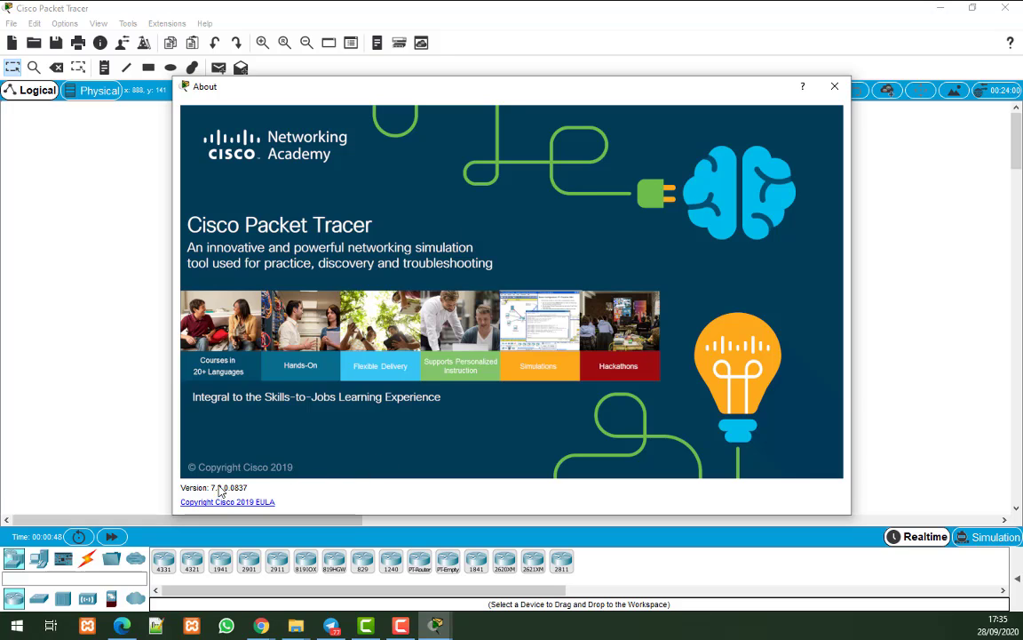
click(835, 86)
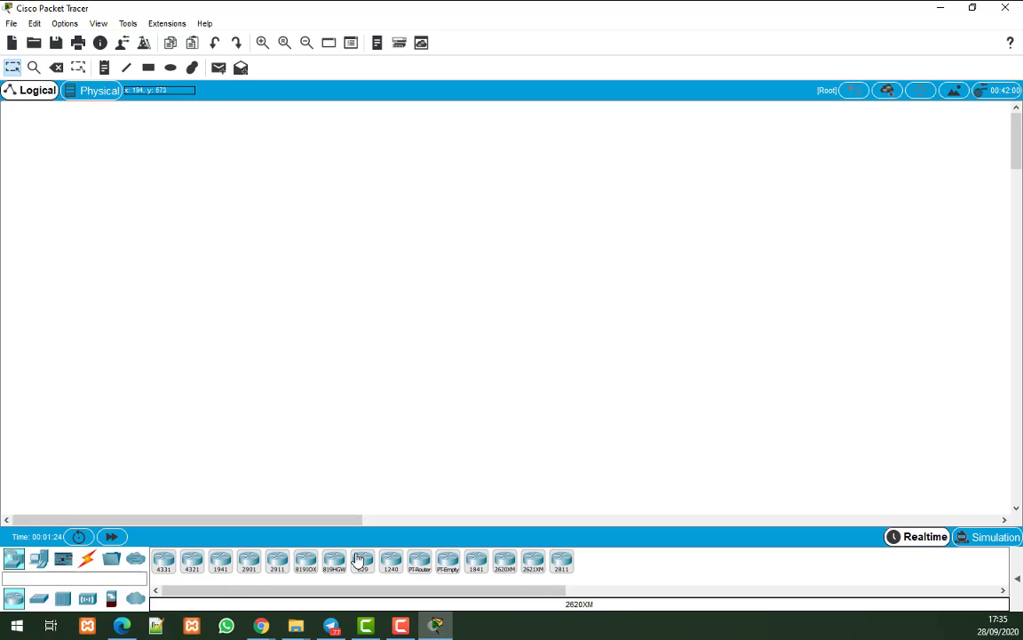
Examine the network device categories: routers, switches, hubs, wireless devices and security devices
click(38, 558)
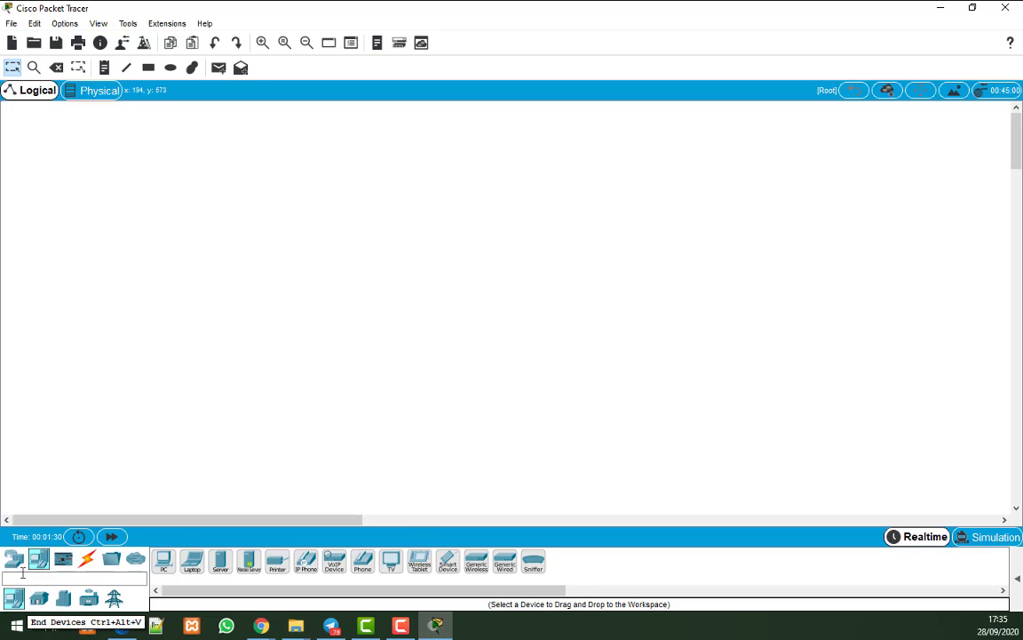
click(13, 558)
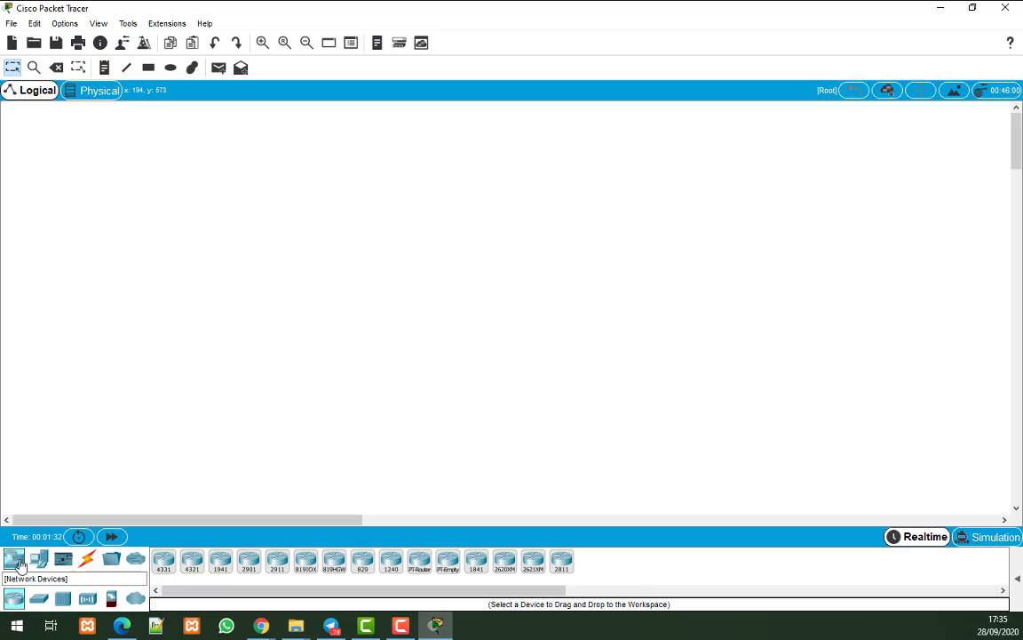
click(38, 599)
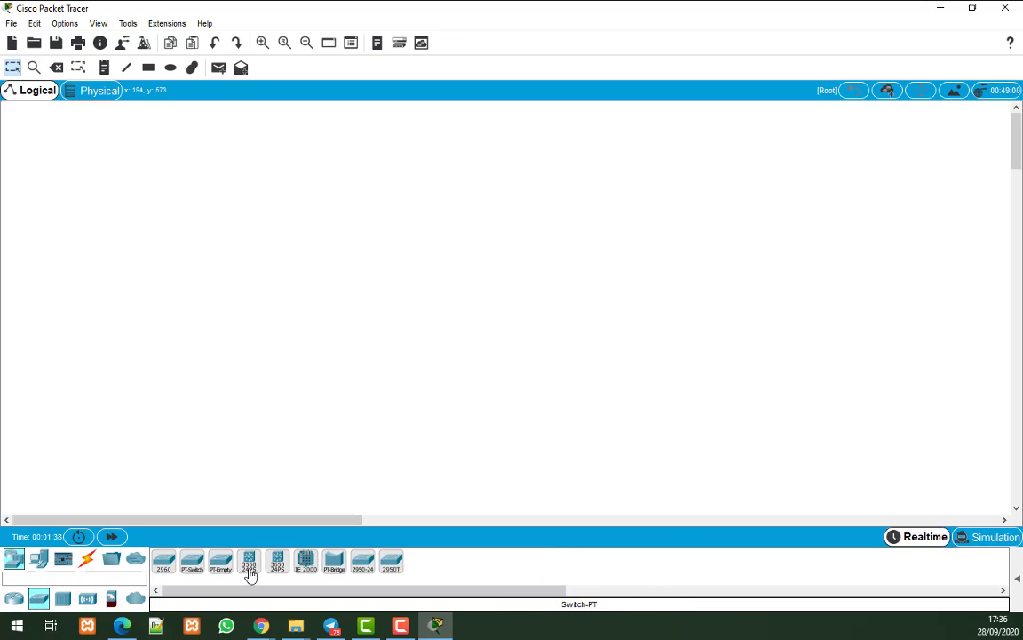
click(63, 600)
click(87, 599)
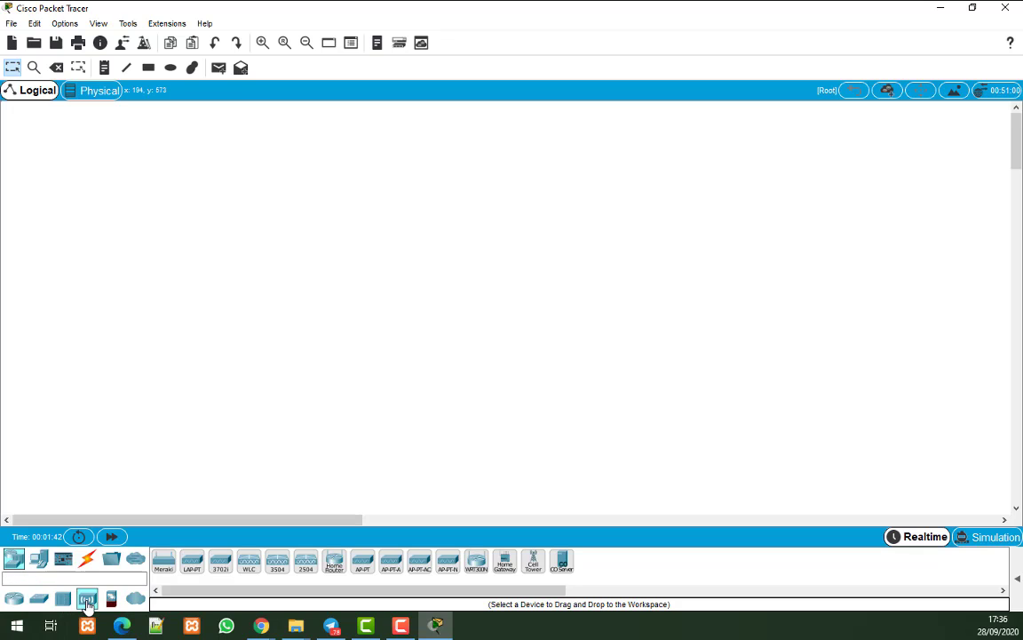
click(112, 601)
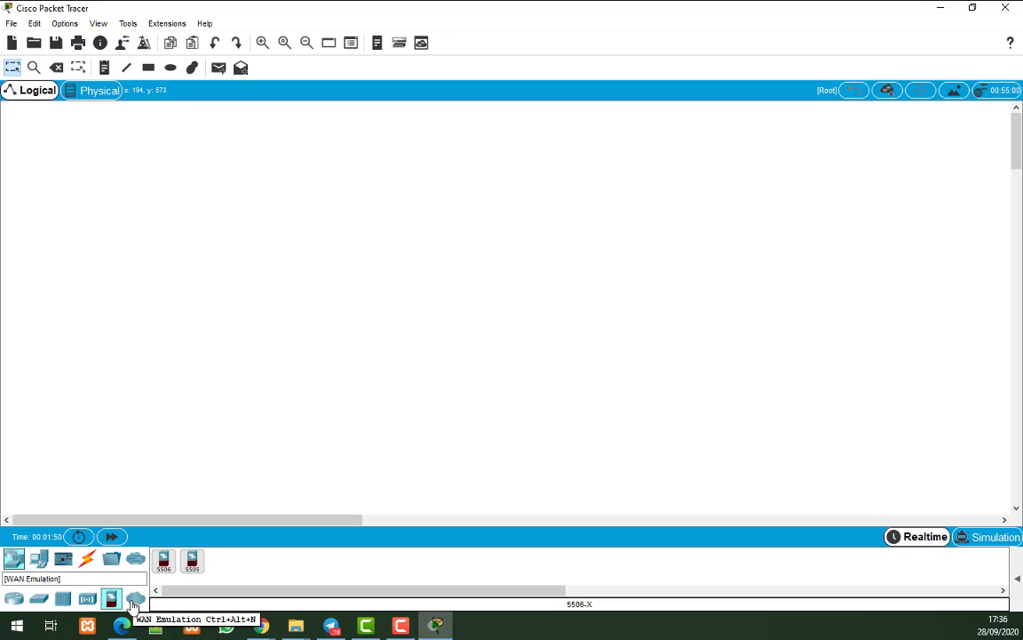
Examine the end device categories, including home, smart city, industrial and power grid devices
click(38, 560)
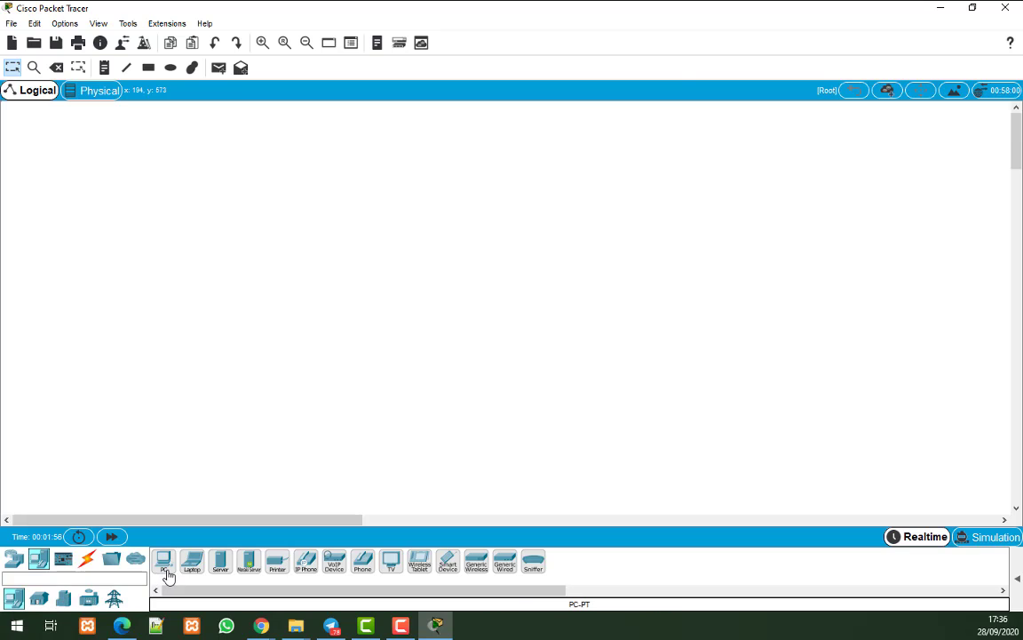
click(38, 601)
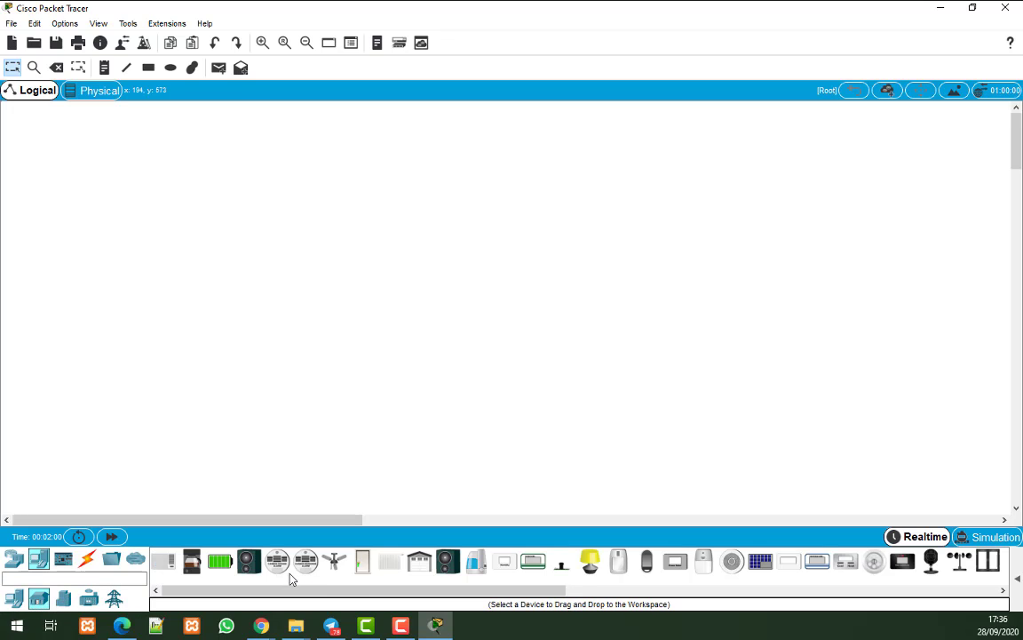
click(64, 600)
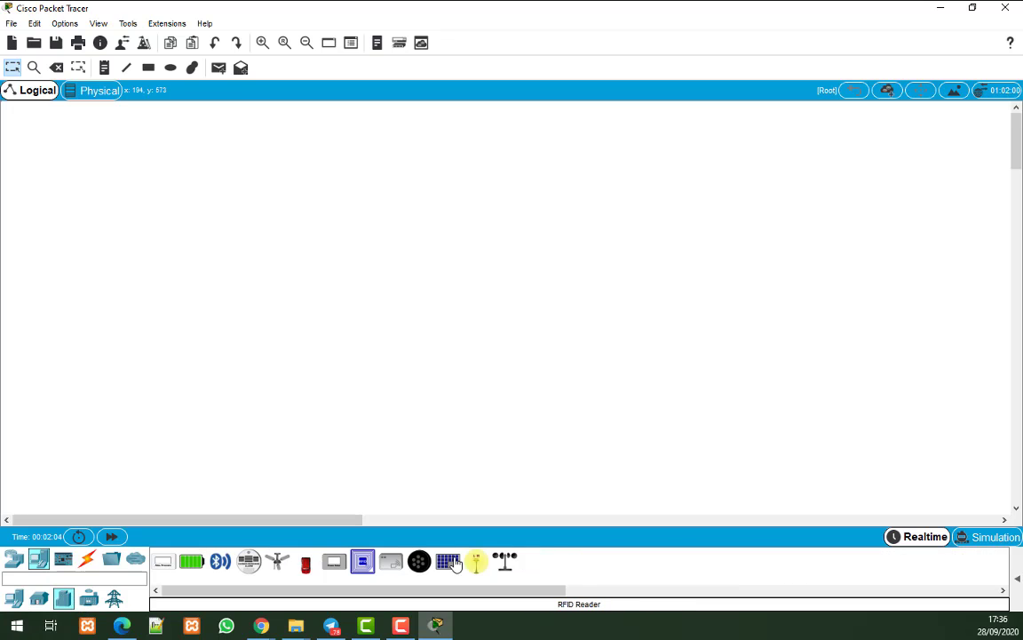
click(90, 601)
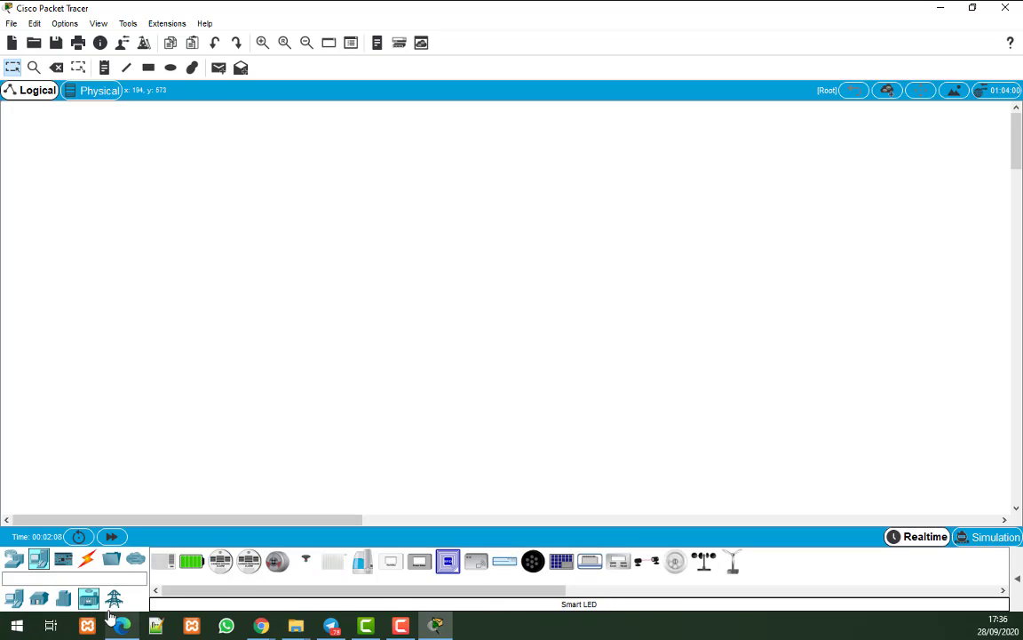
click(115, 600)
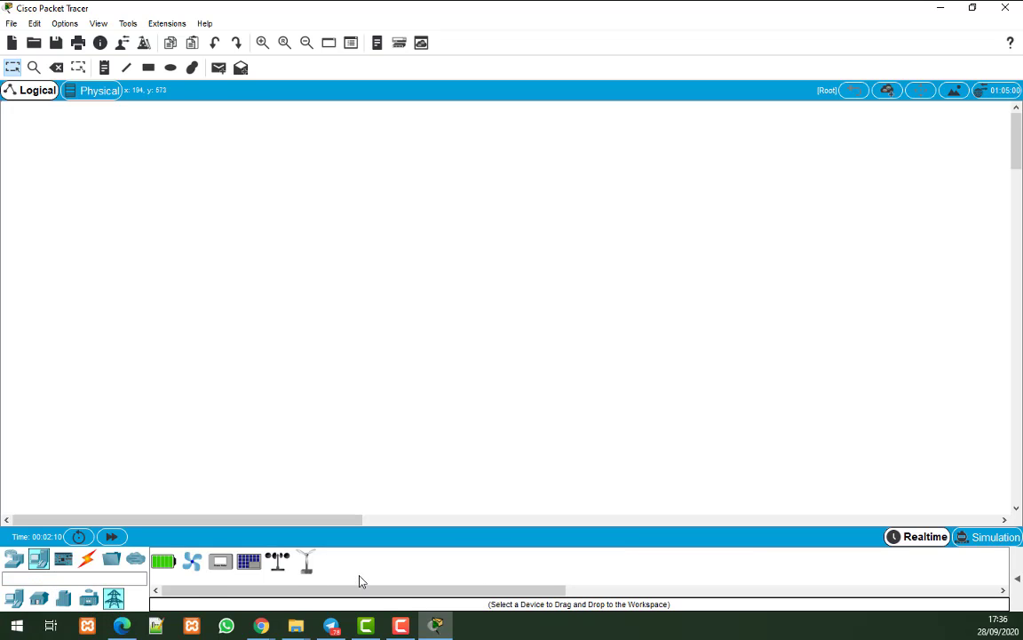
click(13, 601)
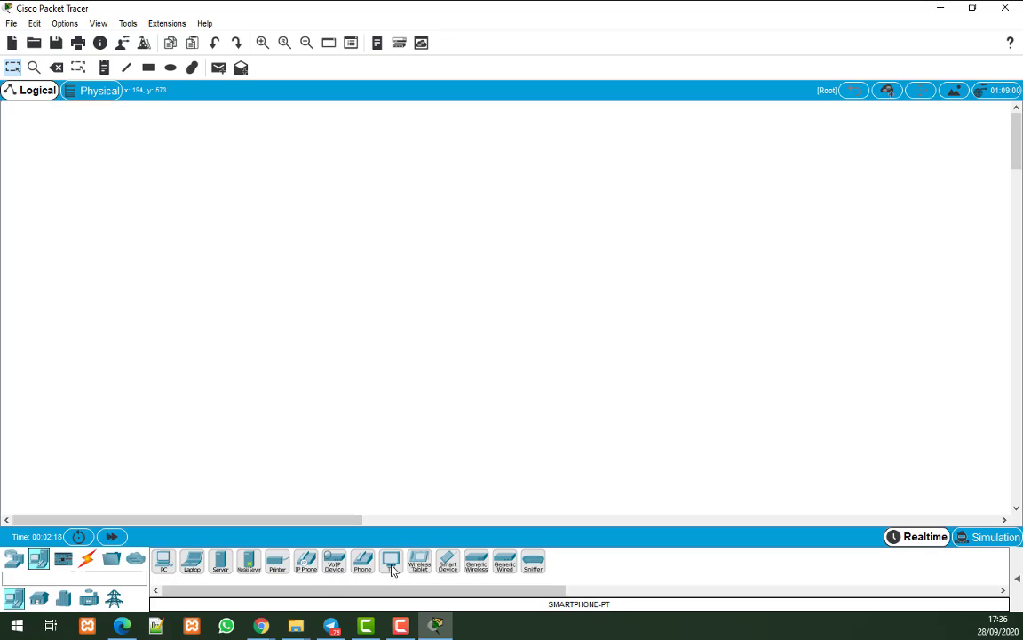
Examine the component categories: boards, actuators and sensors
click(61, 563)
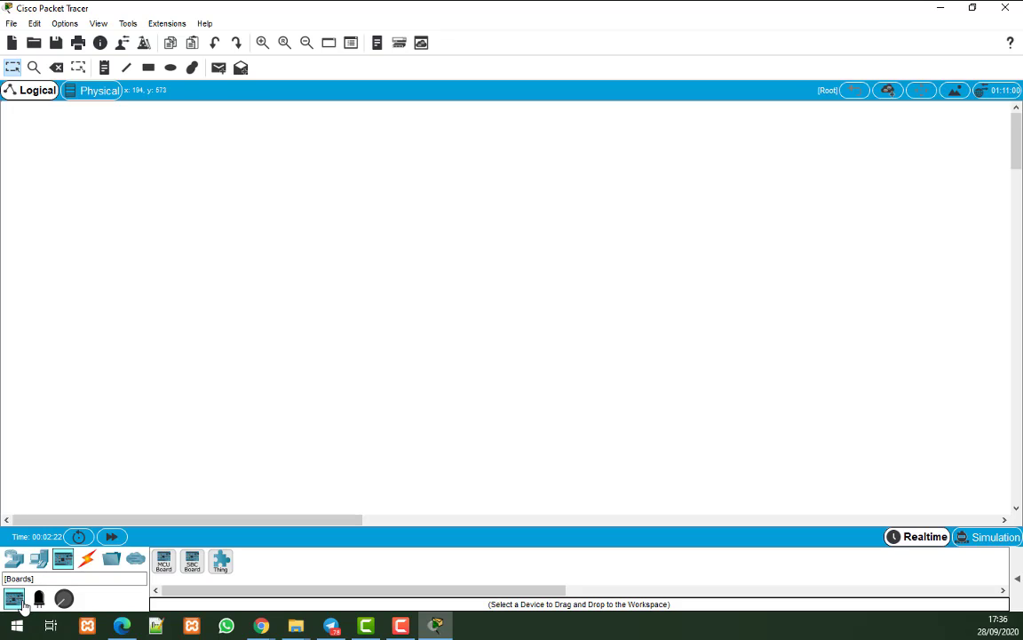
click(39, 599)
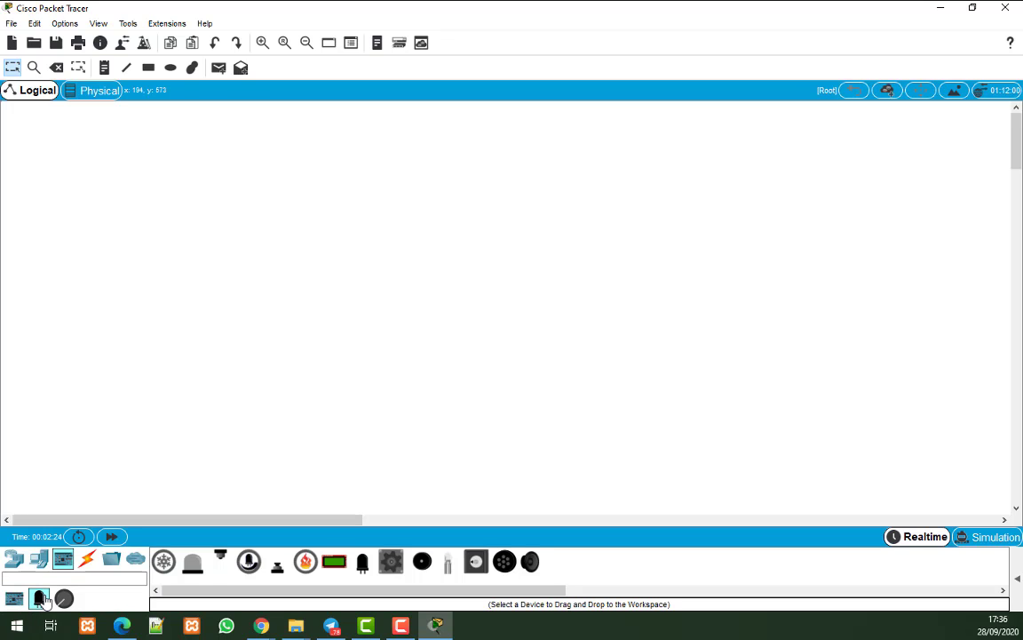
click(63, 598)
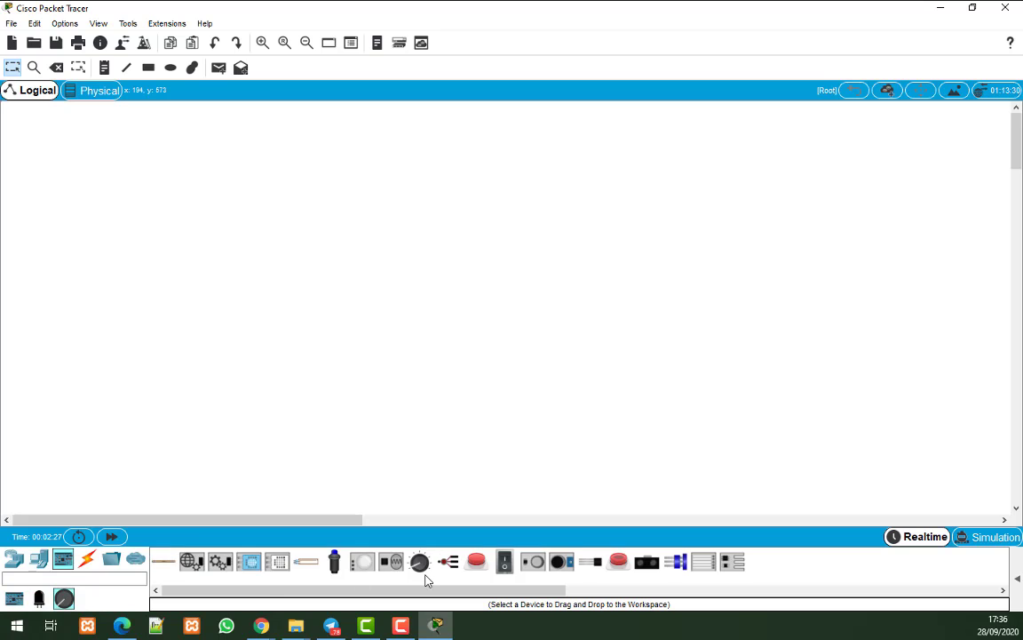
Examine the connection types and structured cabling, trying out the cable choices including the automatic connection type
click(85, 561)
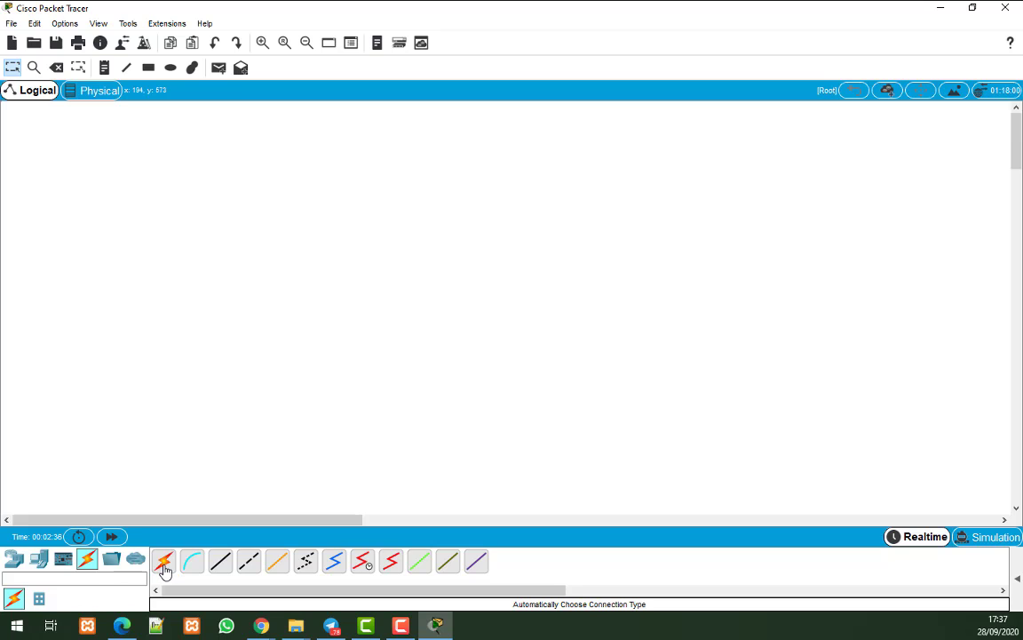
click(39, 599)
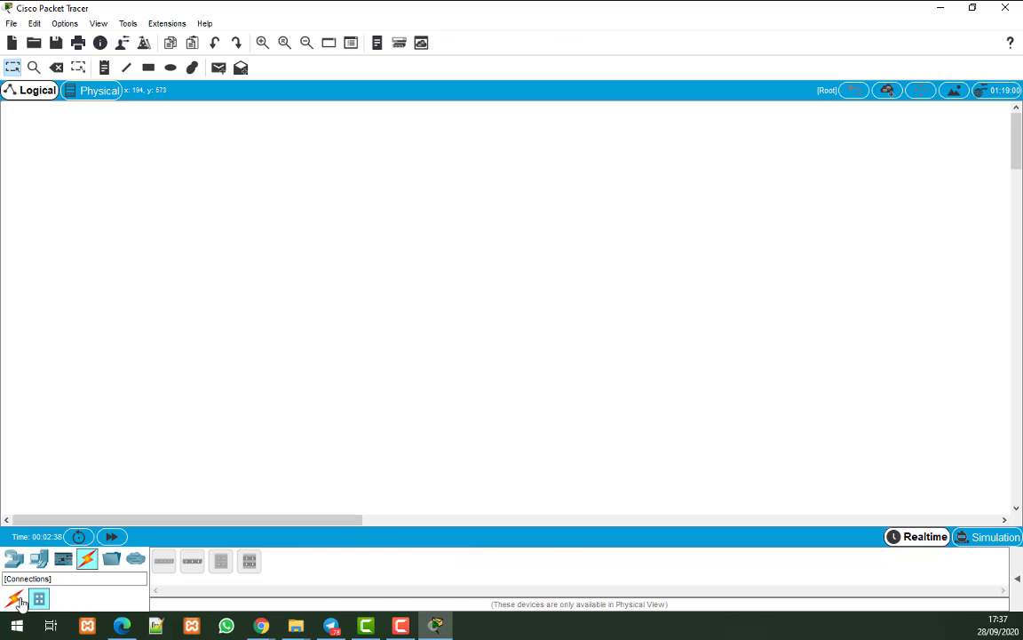
click(13, 598)
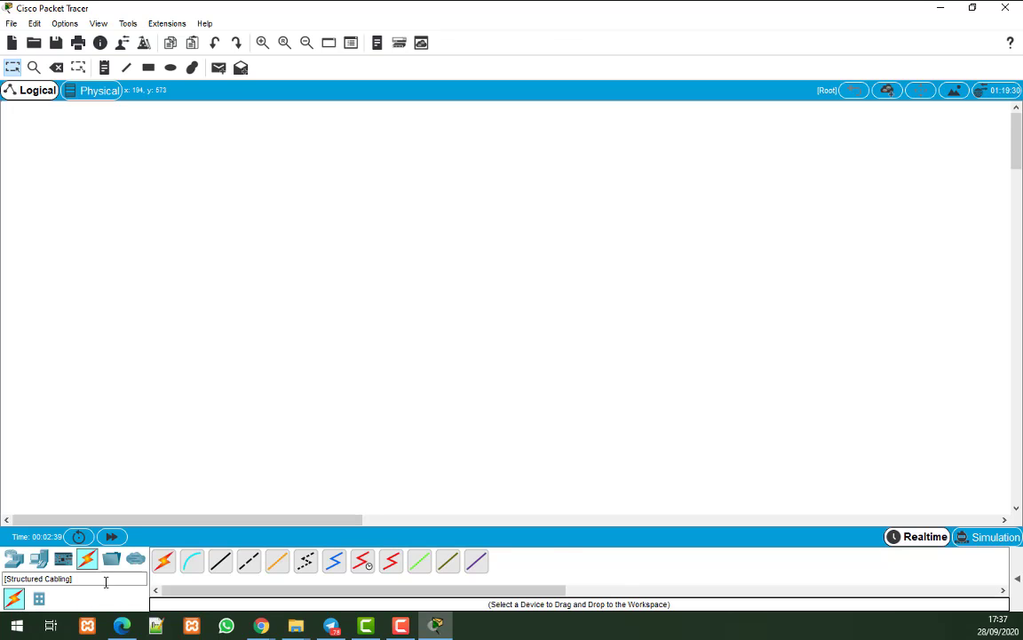
click(189, 574)
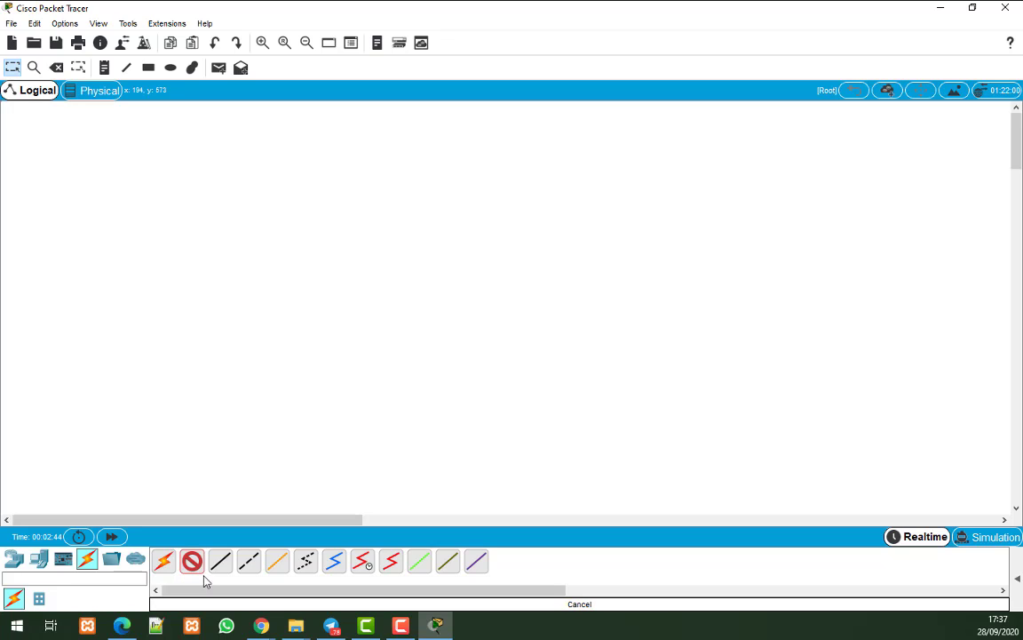
click(214, 571)
click(165, 560)
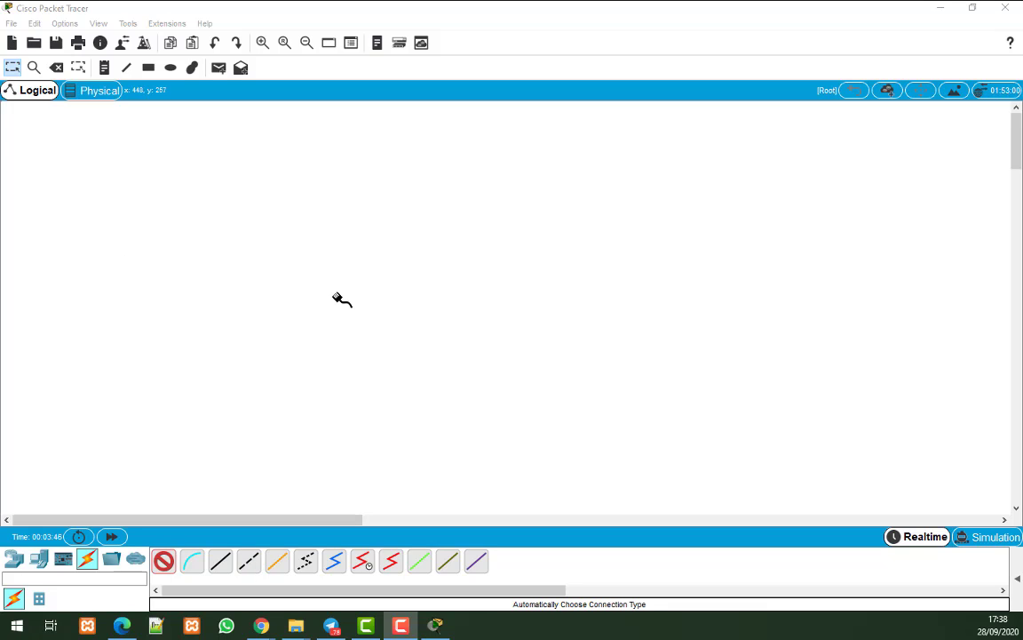
Place two laptops side by side in the logical workspace and shift the second one slightly towards the first
click(12, 560)
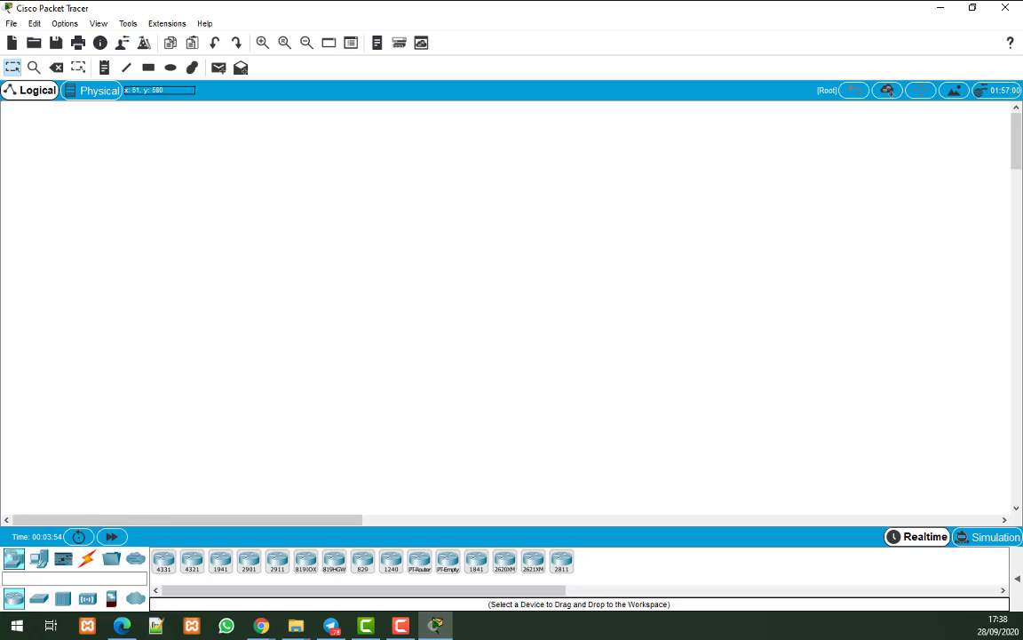
click(38, 559)
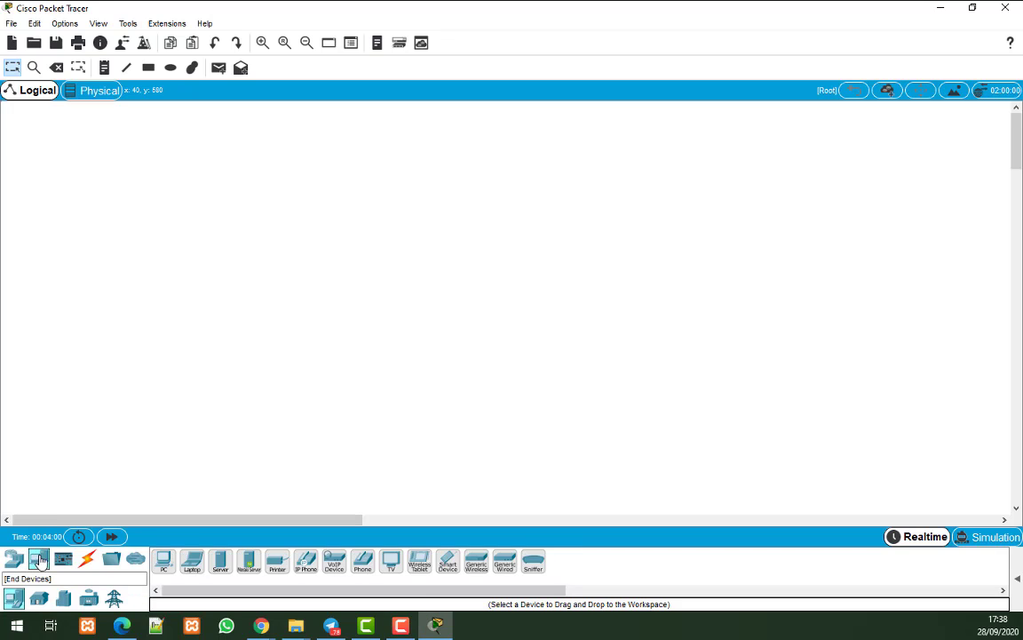
click(192, 559)
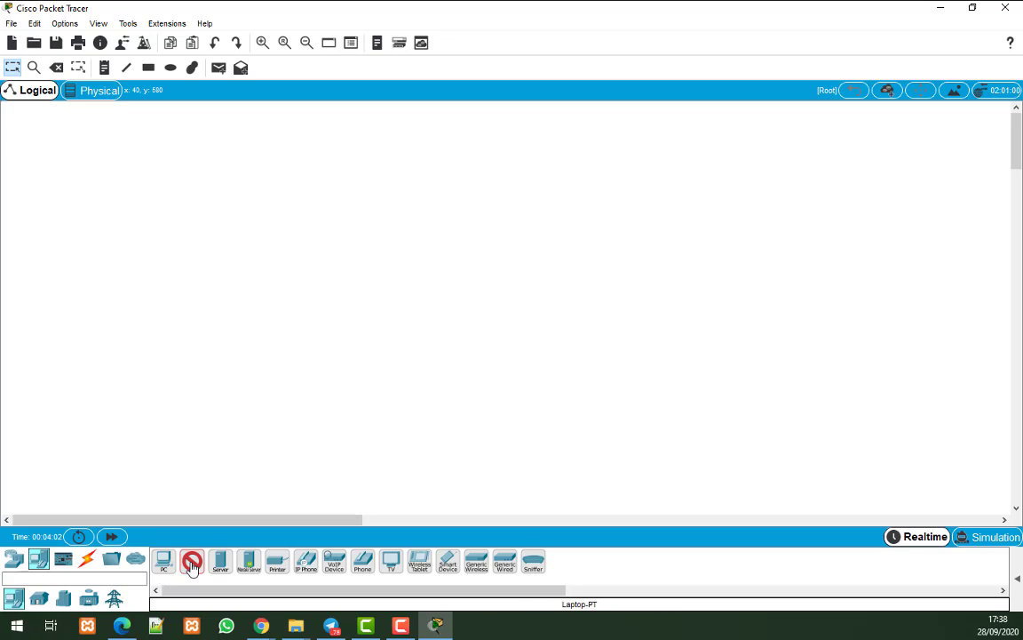
click(236, 284)
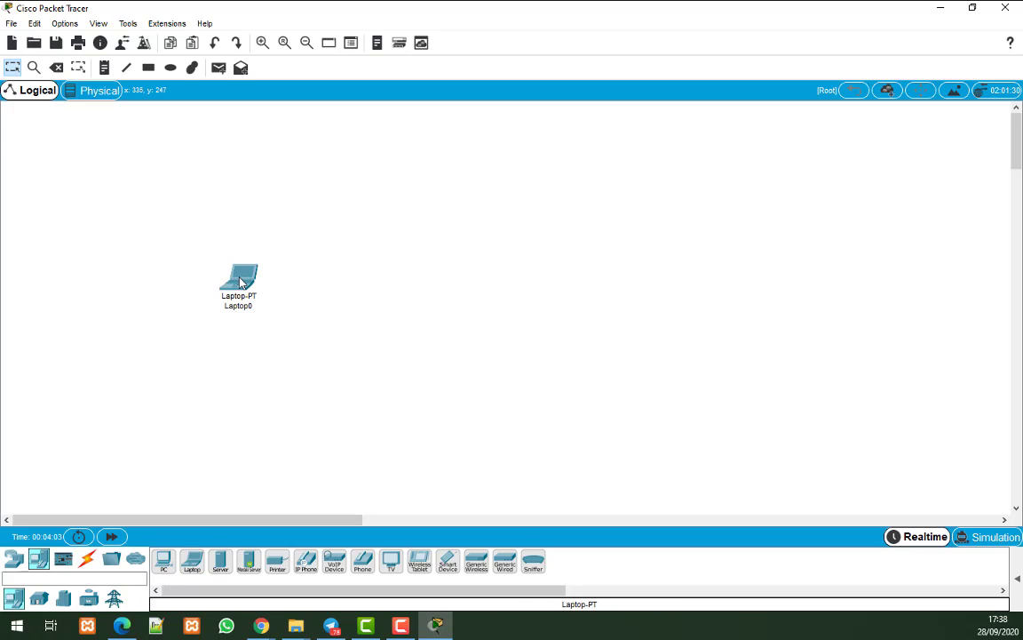
click(192, 560)
click(436, 278)
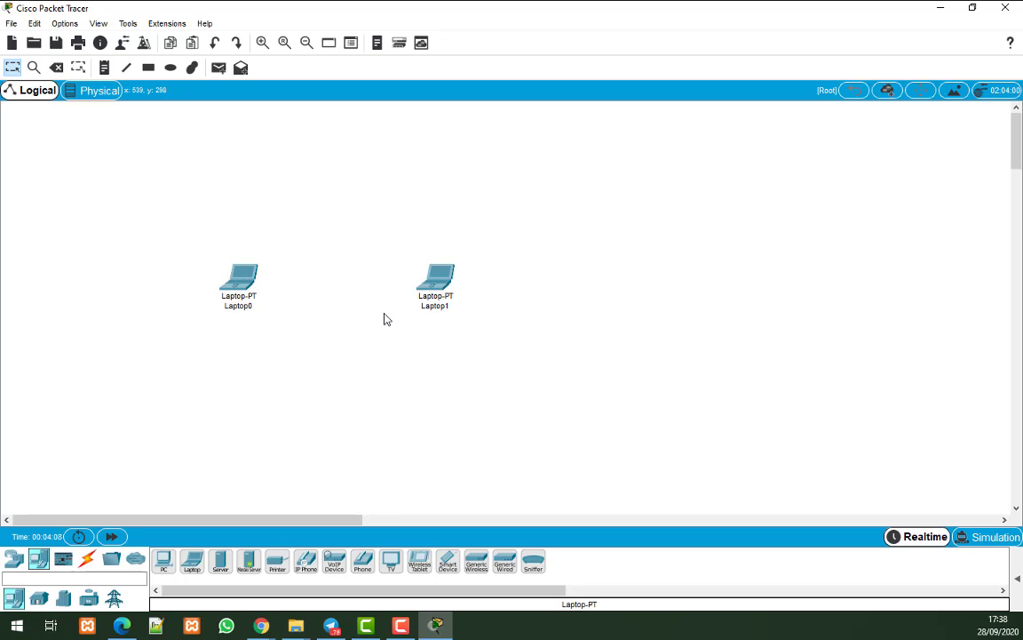
click(421, 282)
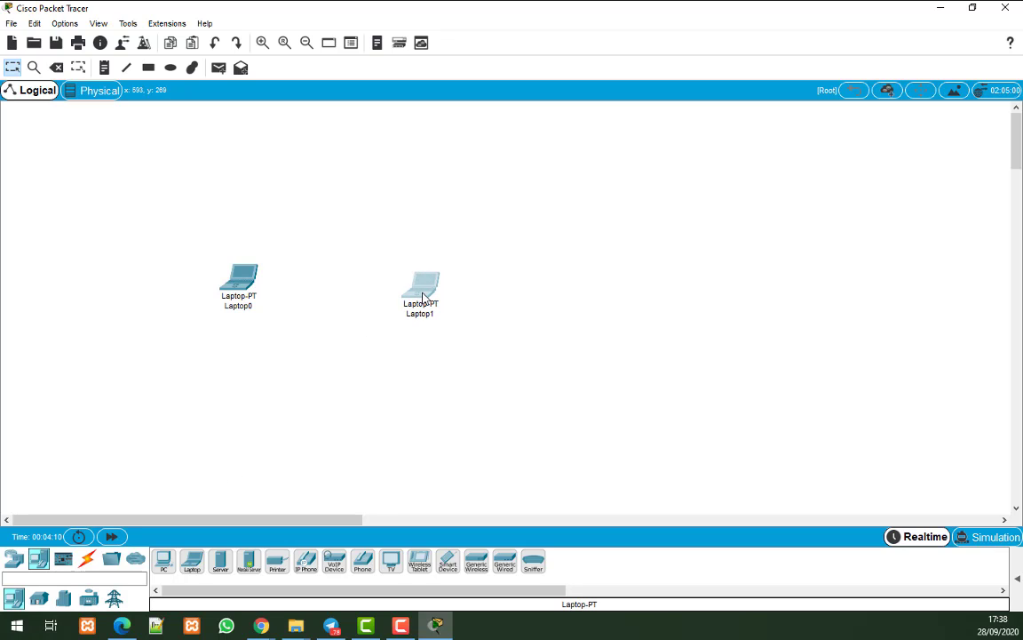
click(694, 112)
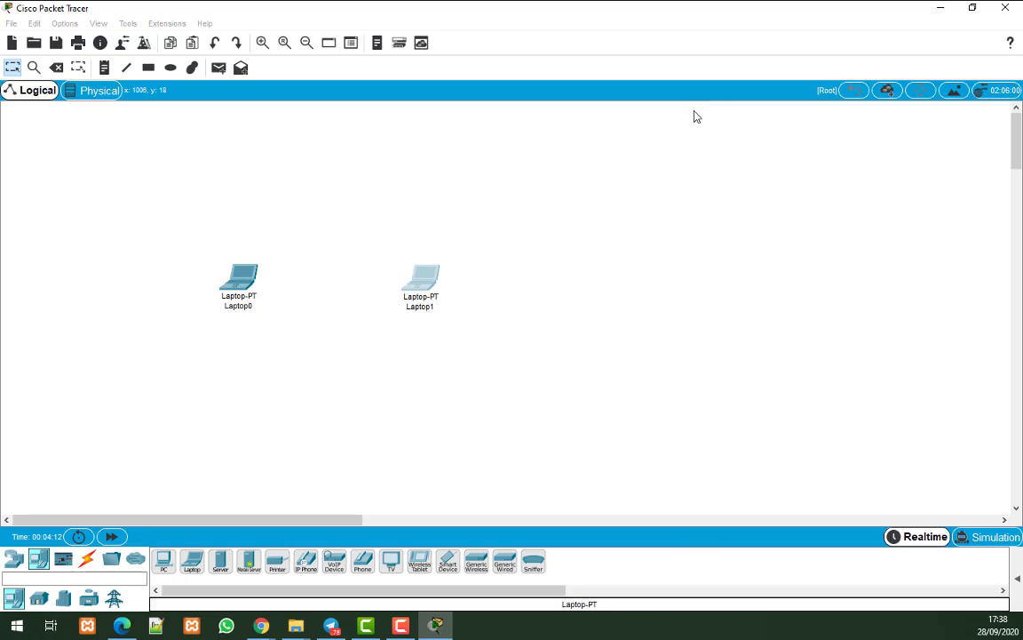
Select both laptops and move them together a short distance to the right in the workspace
click(262, 43)
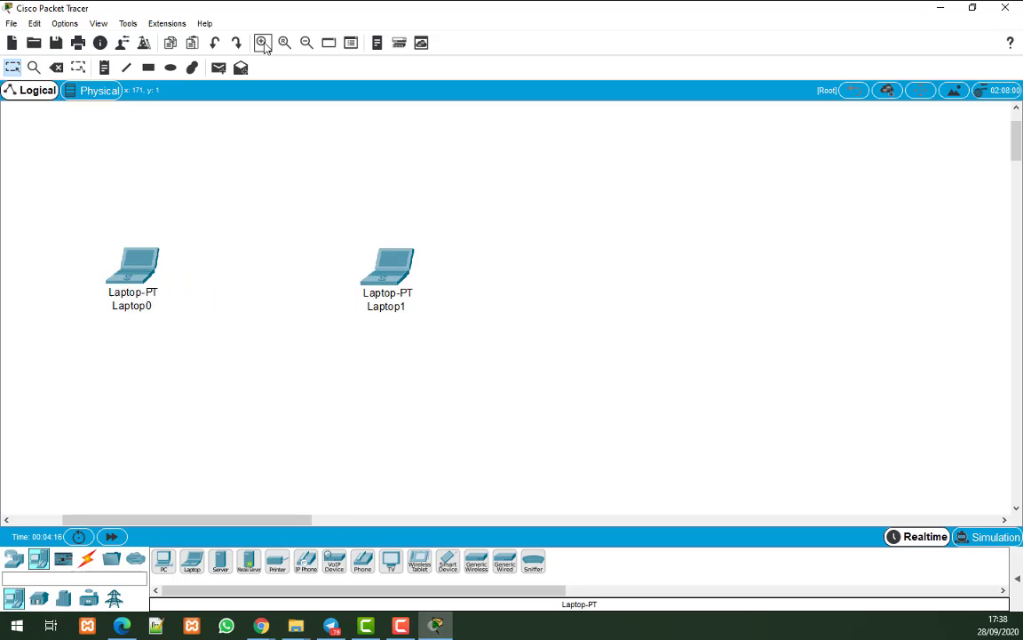
drag(570, 157, 130, 370)
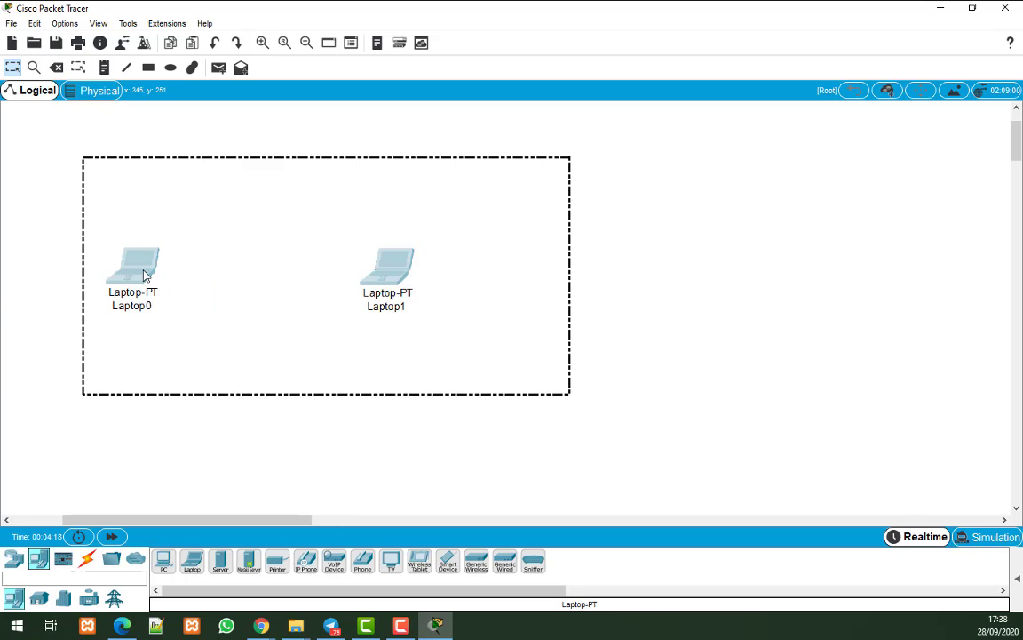
drag(130, 249, 215, 257)
click(363, 185)
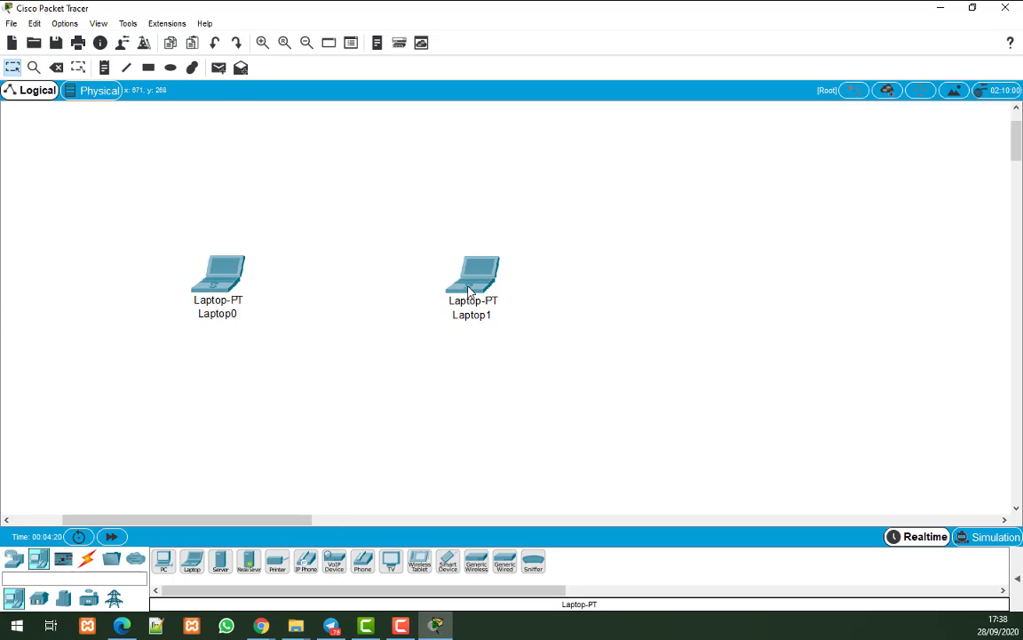
Shift the second laptop slightly down and away from the first, and try out the workspace zoom levels
drag(468, 285, 478, 295)
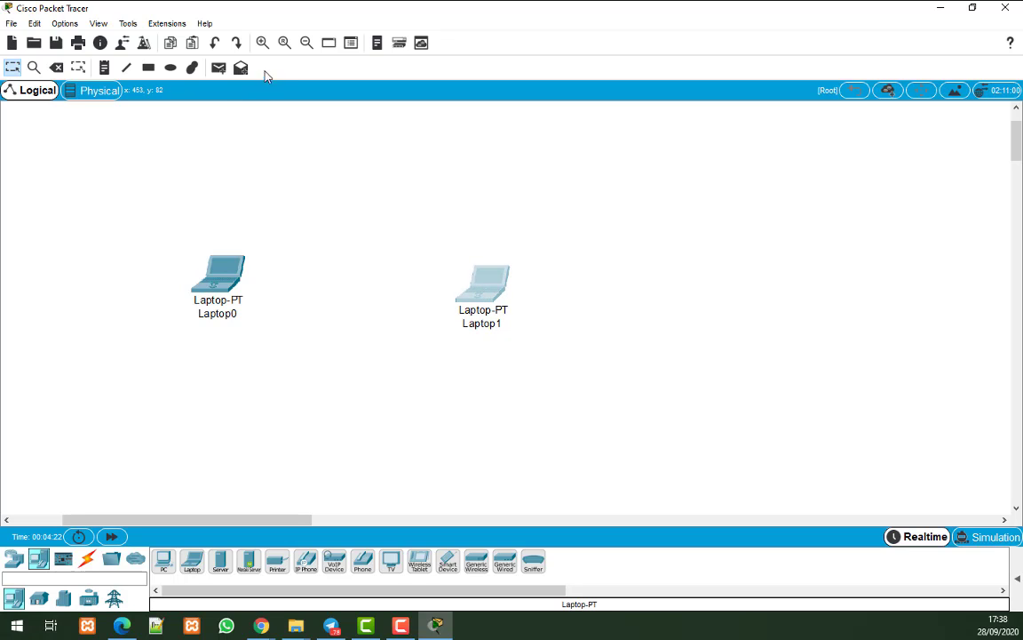
click(284, 43)
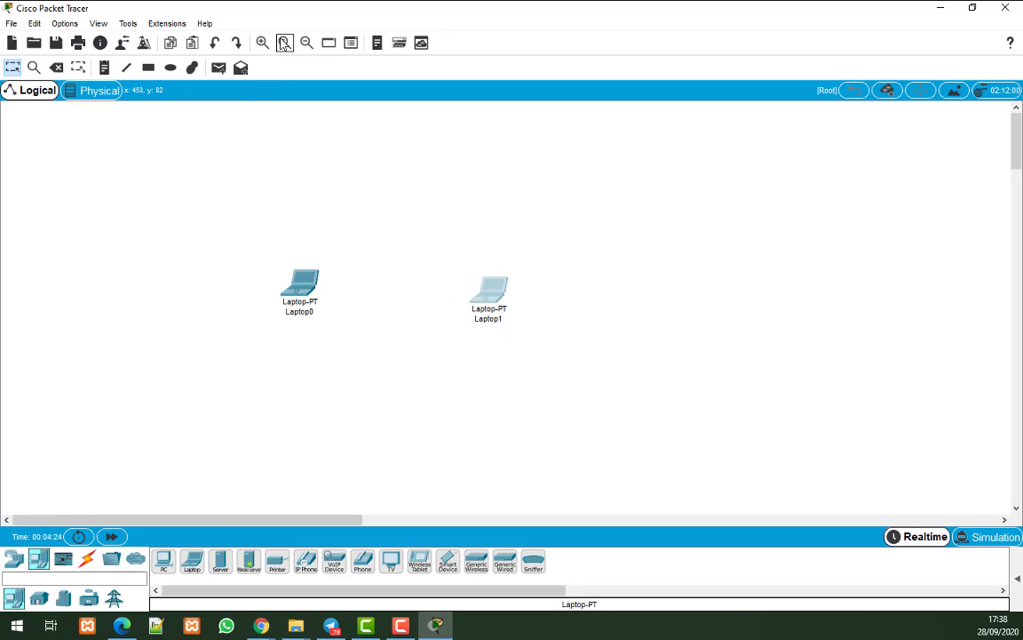
click(306, 43)
click(307, 42)
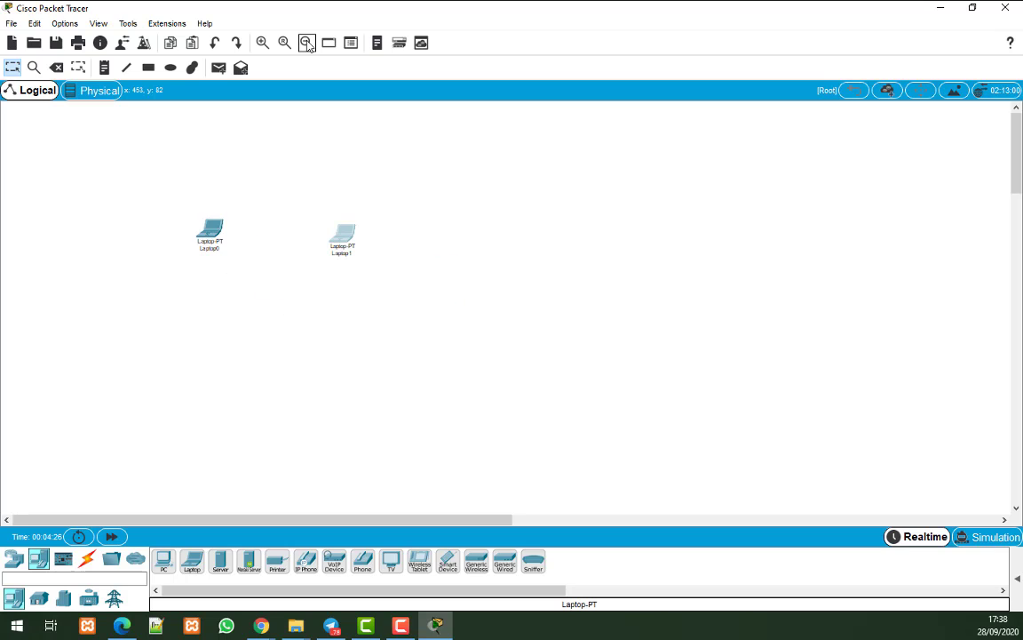
click(258, 45)
click(258, 46)
click(258, 45)
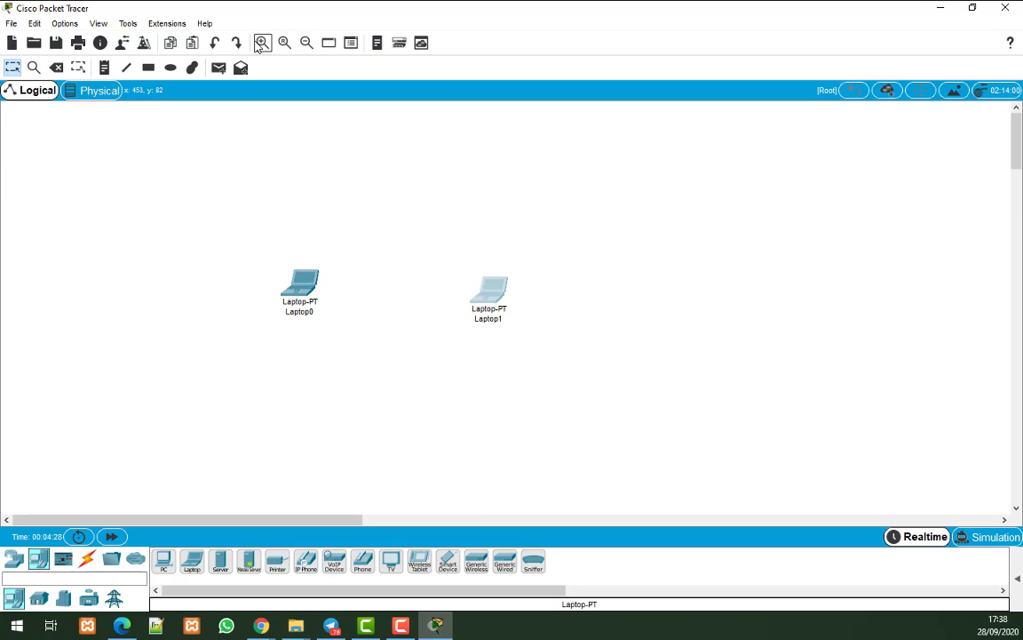
click(258, 46)
click(258, 45)
click(257, 45)
click(258, 46)
click(258, 45)
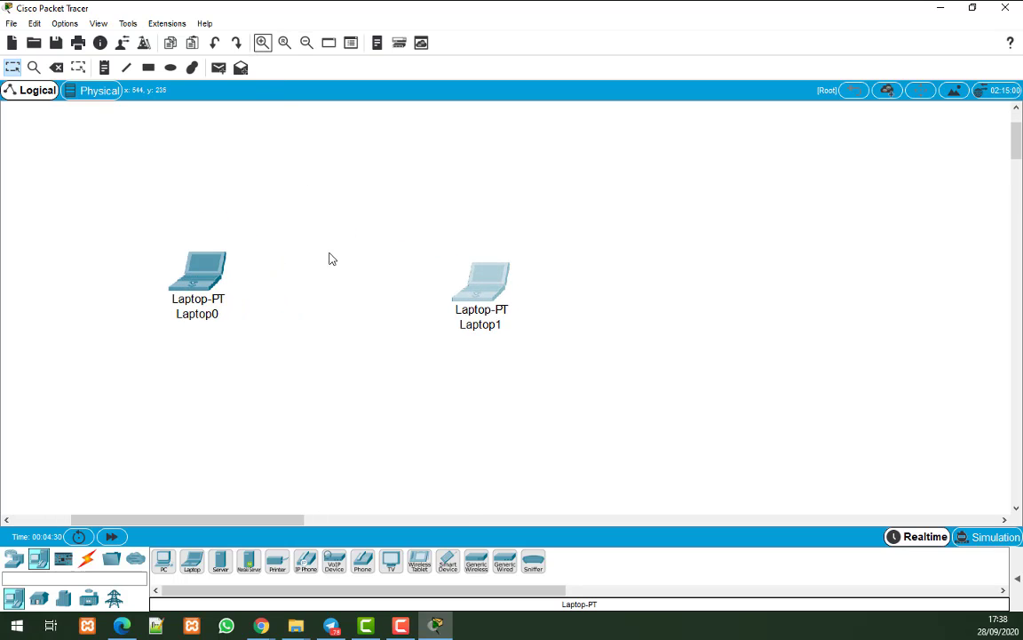
Move the first laptop slightly down so it sits roughly level with the second one
drag(202, 281, 203, 293)
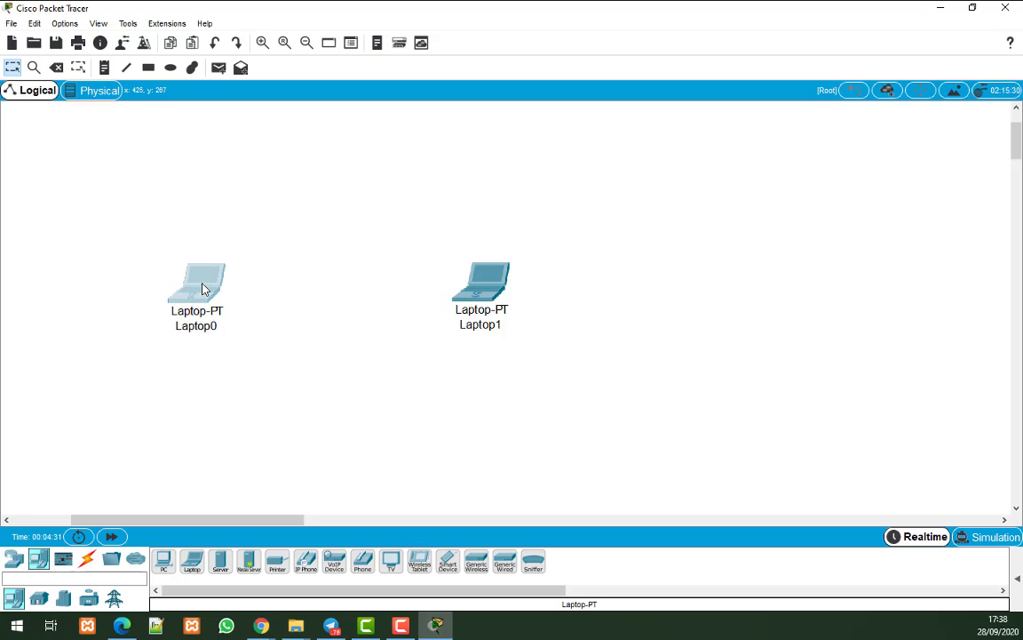
click(284, 43)
click(263, 44)
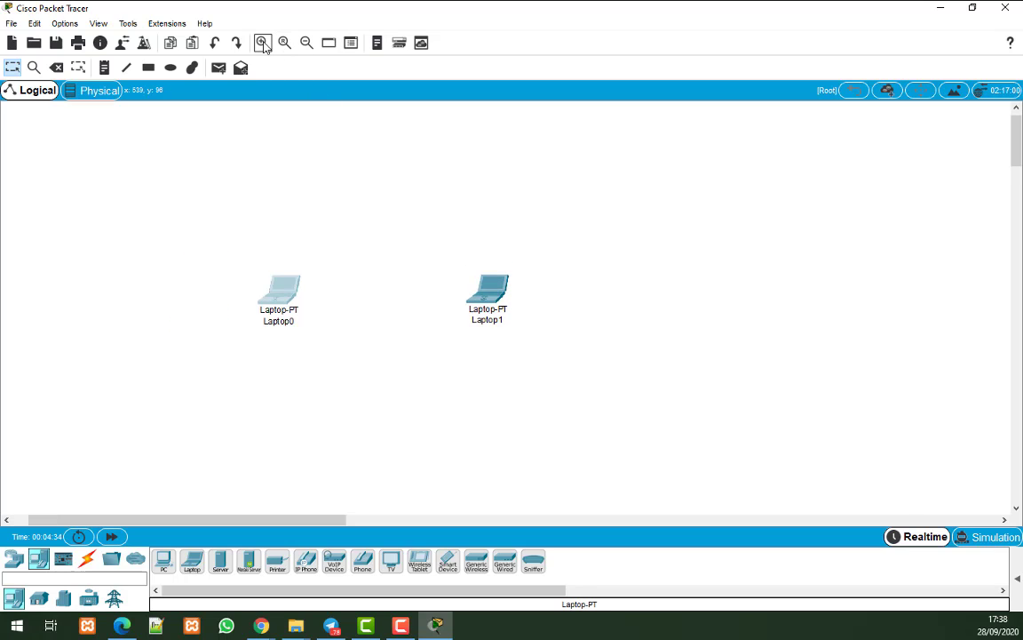
click(263, 44)
click(263, 43)
click(263, 44)
click(263, 43)
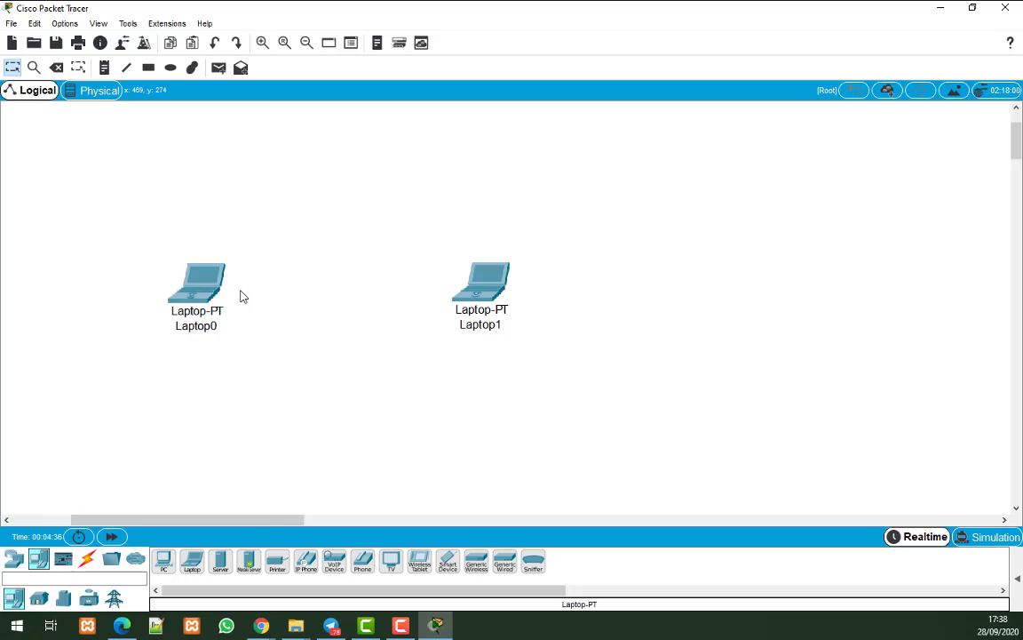
drag(206, 296, 203, 288)
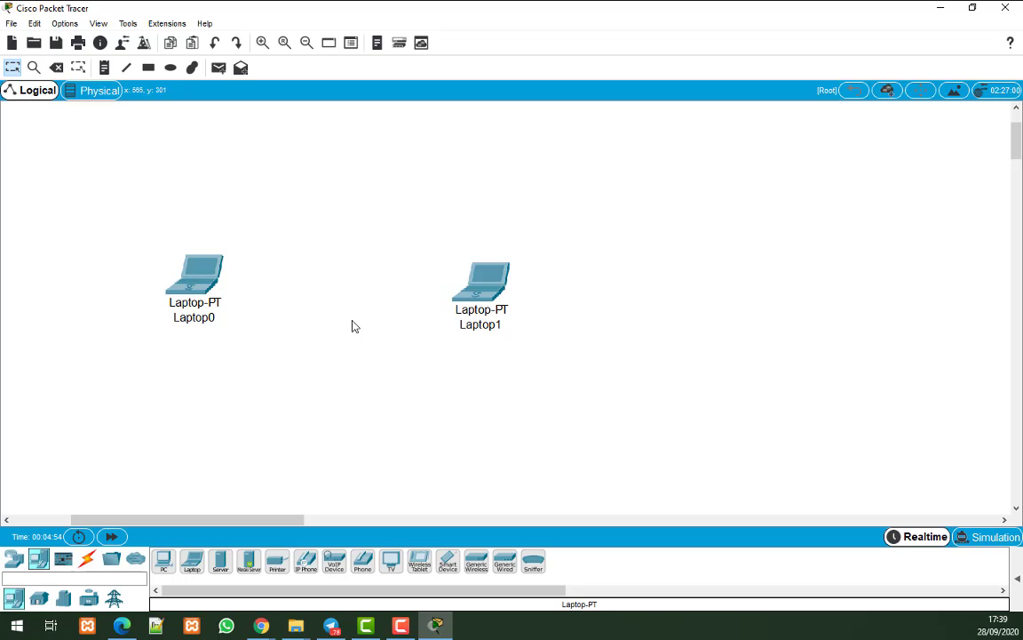
Connect the first laptop to the second with the automatically chosen connection type
click(88, 559)
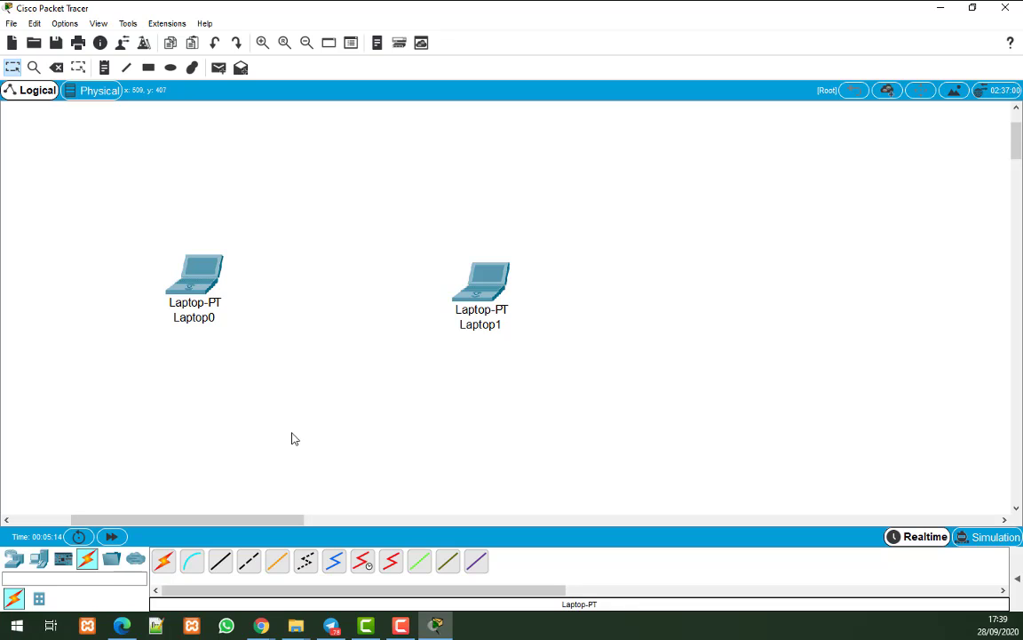
click(165, 562)
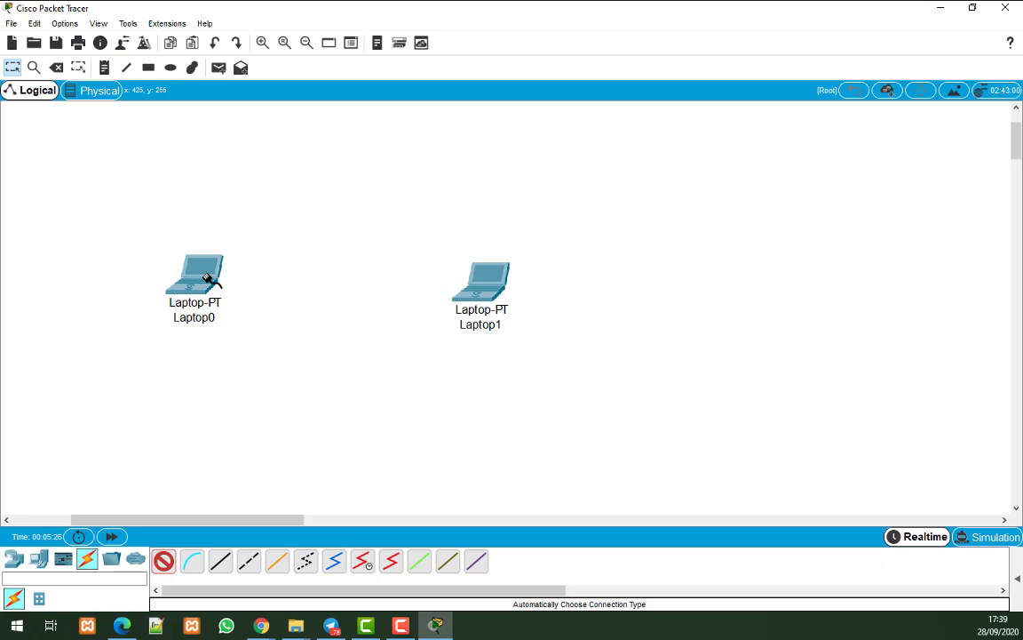
click(207, 278)
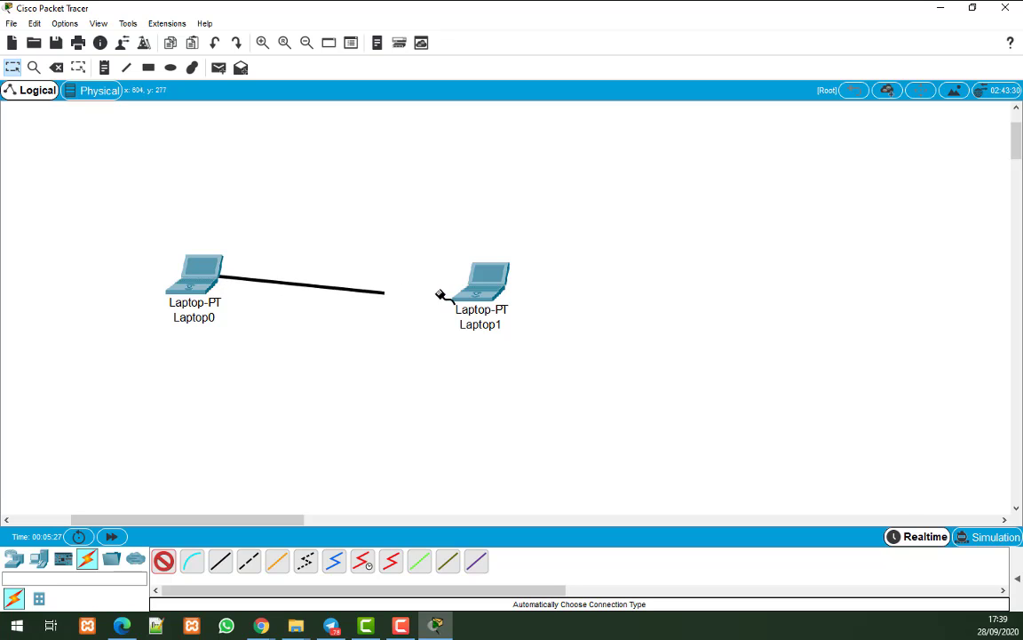
click(488, 281)
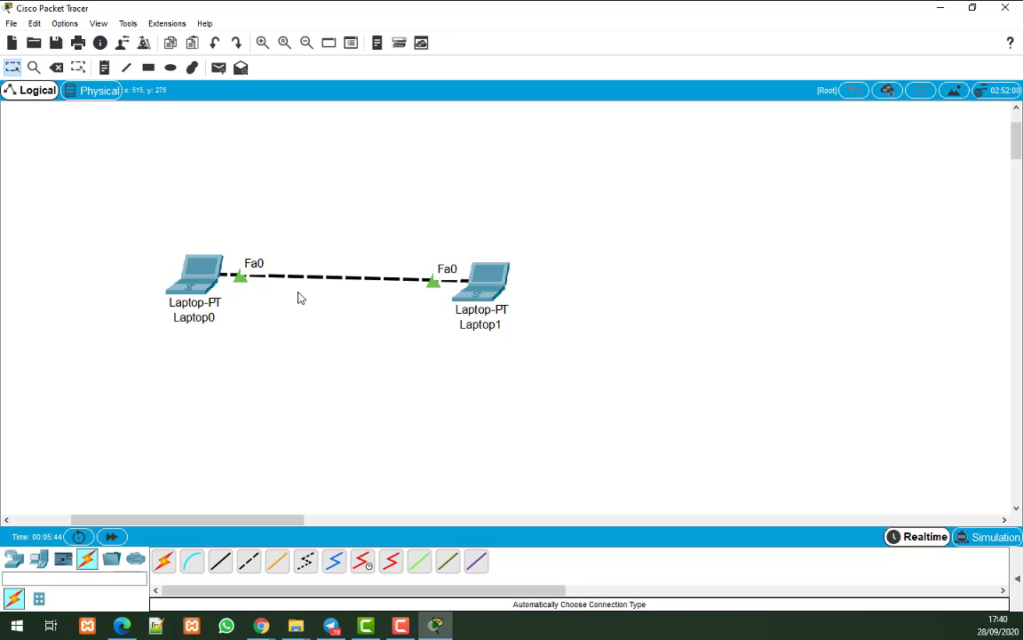
Open Laptop0's physical device view beside the topology, and switch the laptop's power off and back on
mouse_move(177, 291)
click(200, 287)
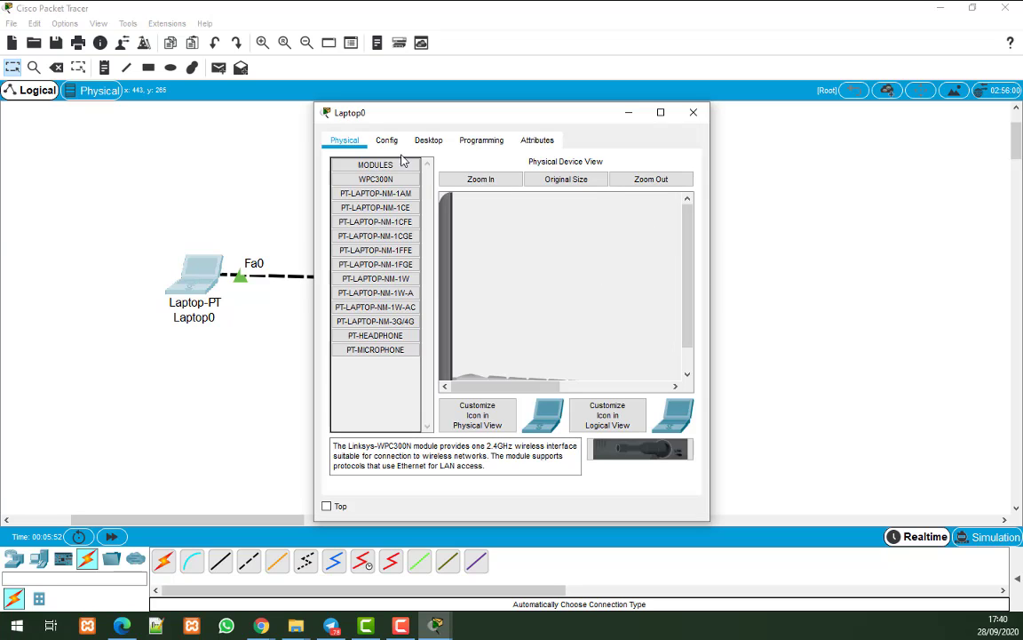
scroll(650, 315, down, 1)
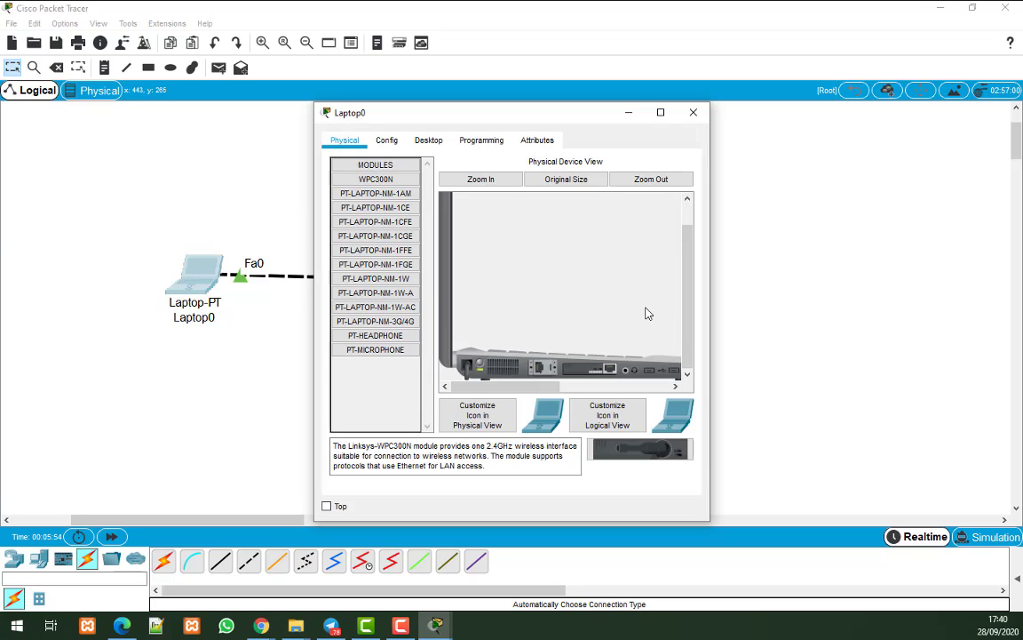
mouse_move(516, 391)
mouse_down()
mouse_move(642, 400)
mouse_move(500, 402)
mouse_up()
click(482, 366)
drag(511, 126, 716, 111)
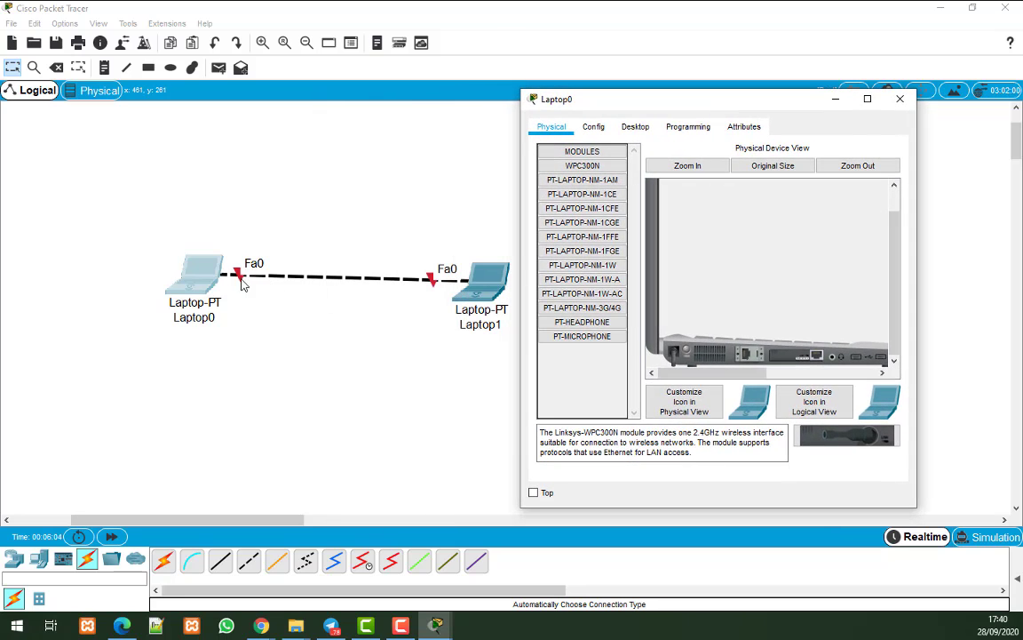
click(688, 355)
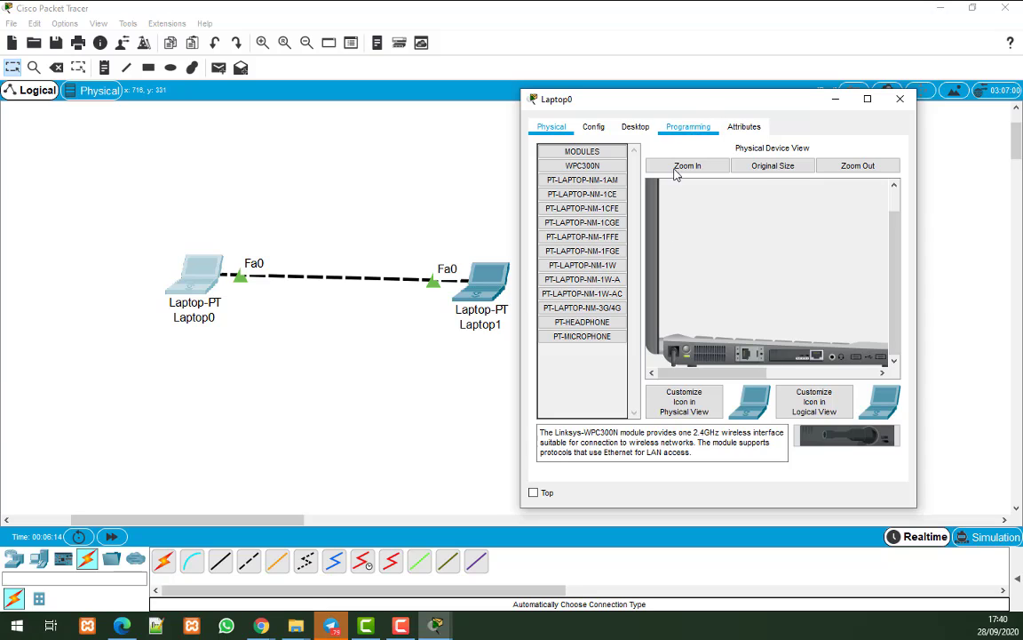
mouse_move(757, 373)
mouse_down()
mouse_move(787, 377)
mouse_move(758, 377)
mouse_up()
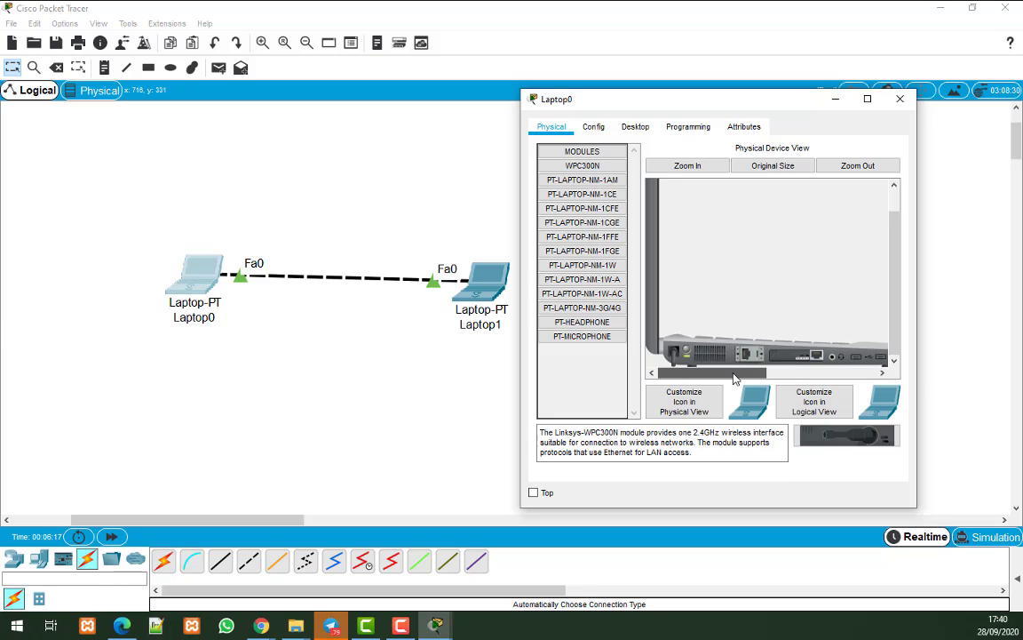
Examine Laptop0's global settings and its IP Configuration, Terminal and Command Prompt desktop applications
click(594, 129)
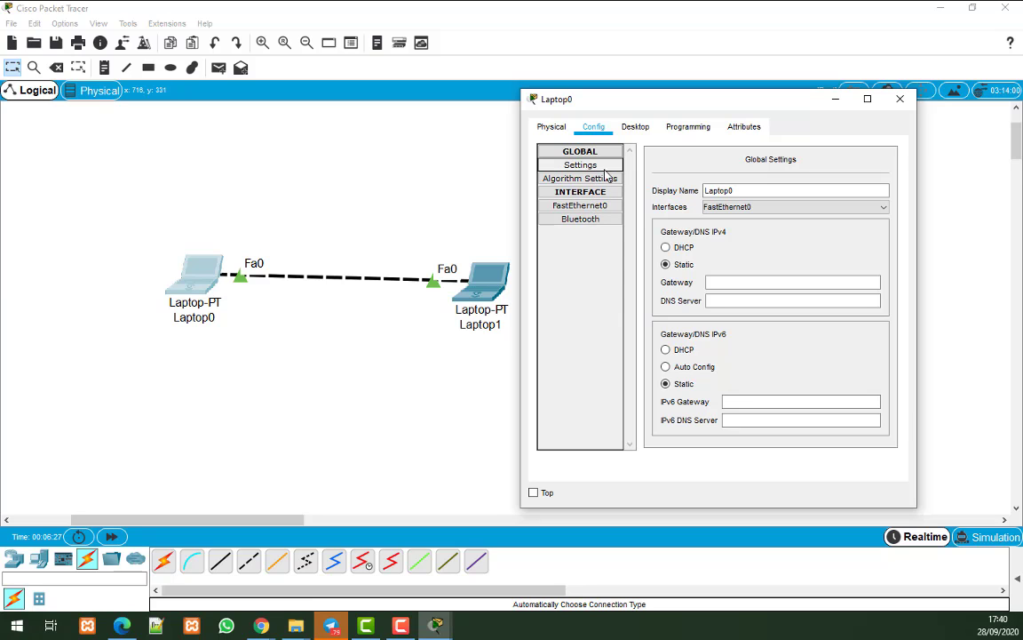
click(633, 128)
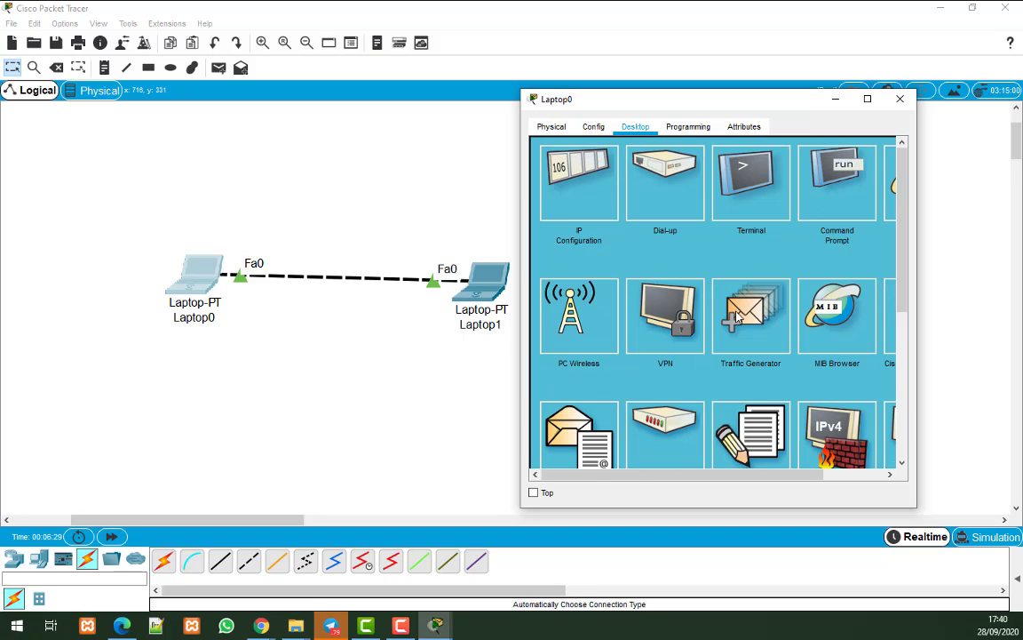
drag(721, 112, 748, 110)
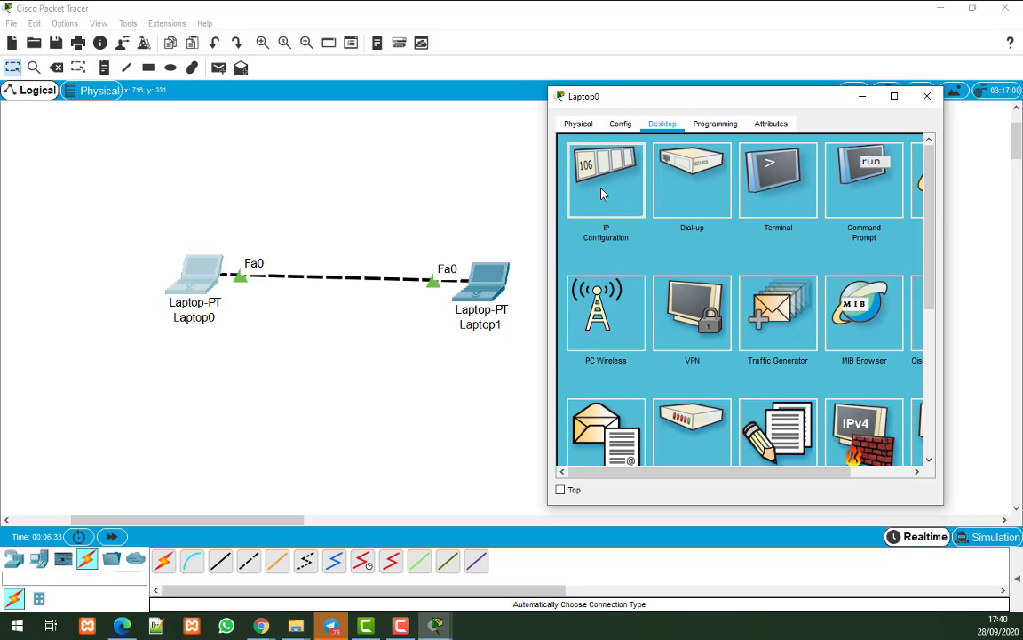
click(587, 219)
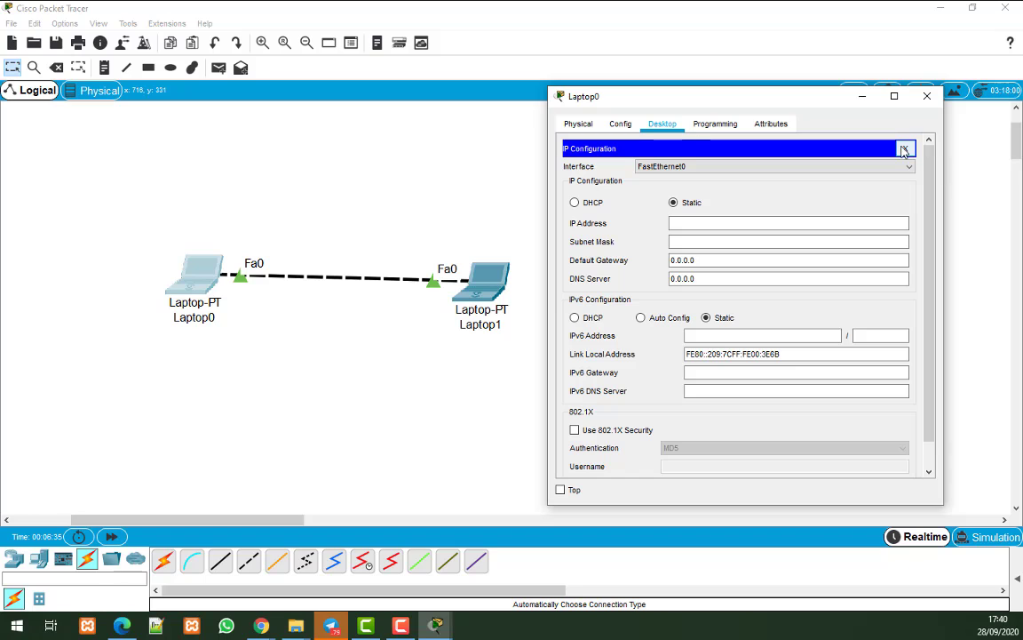
click(905, 148)
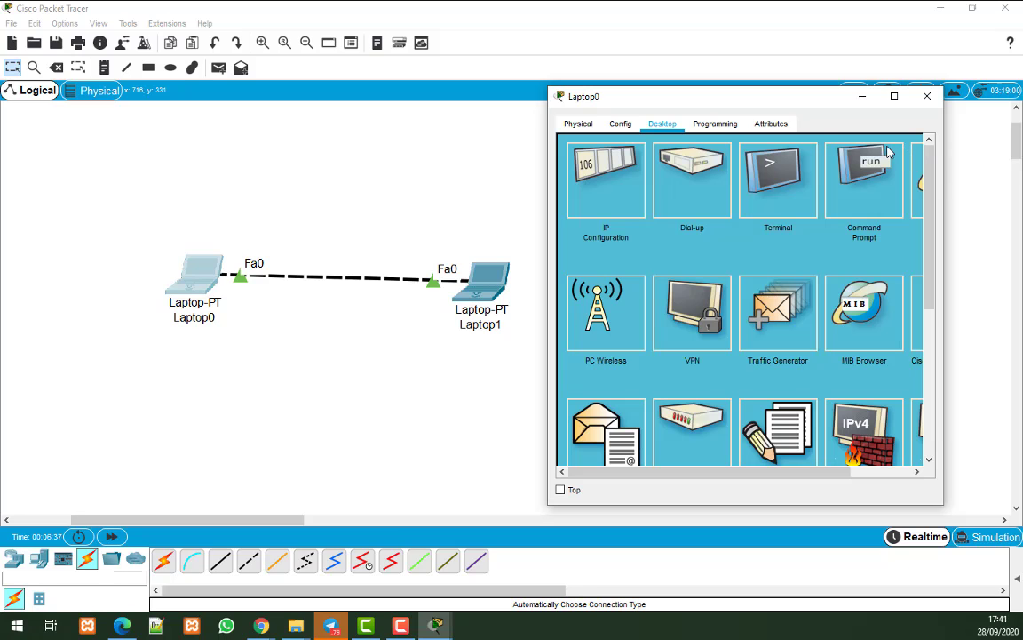
click(766, 184)
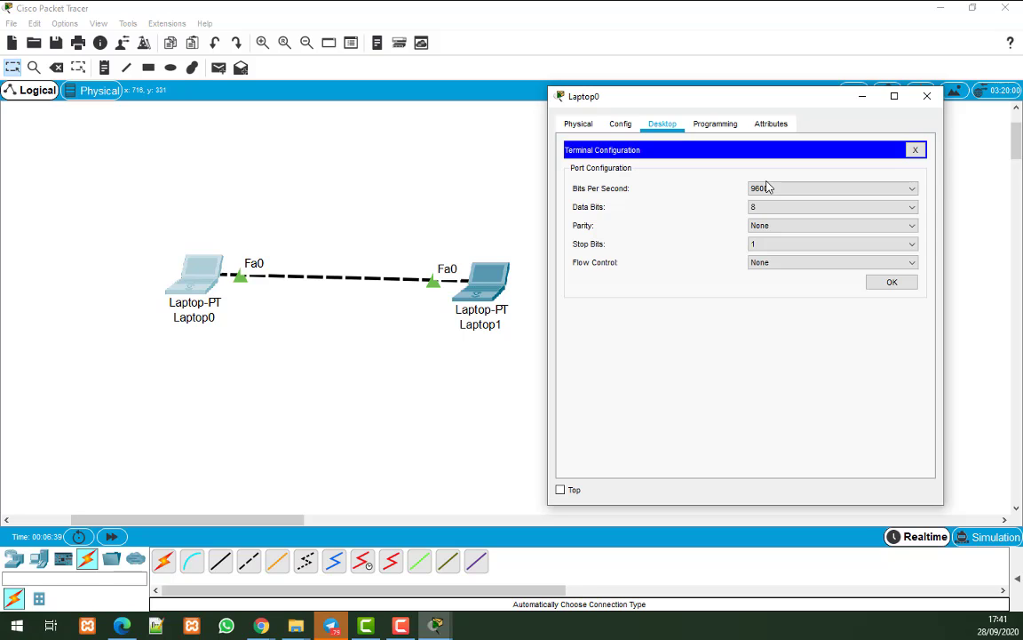
click(915, 150)
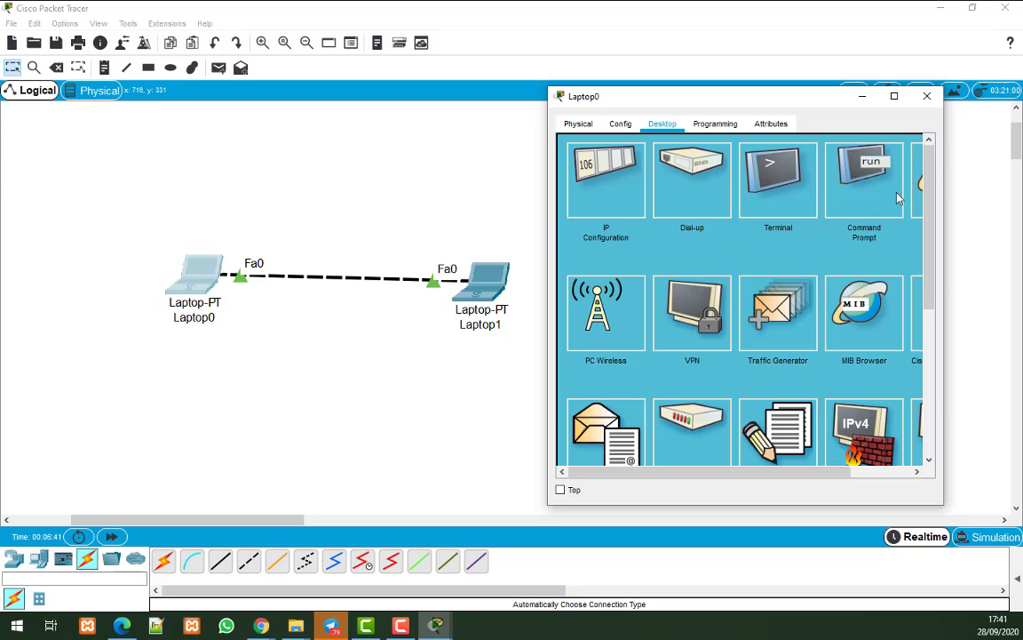
click(869, 185)
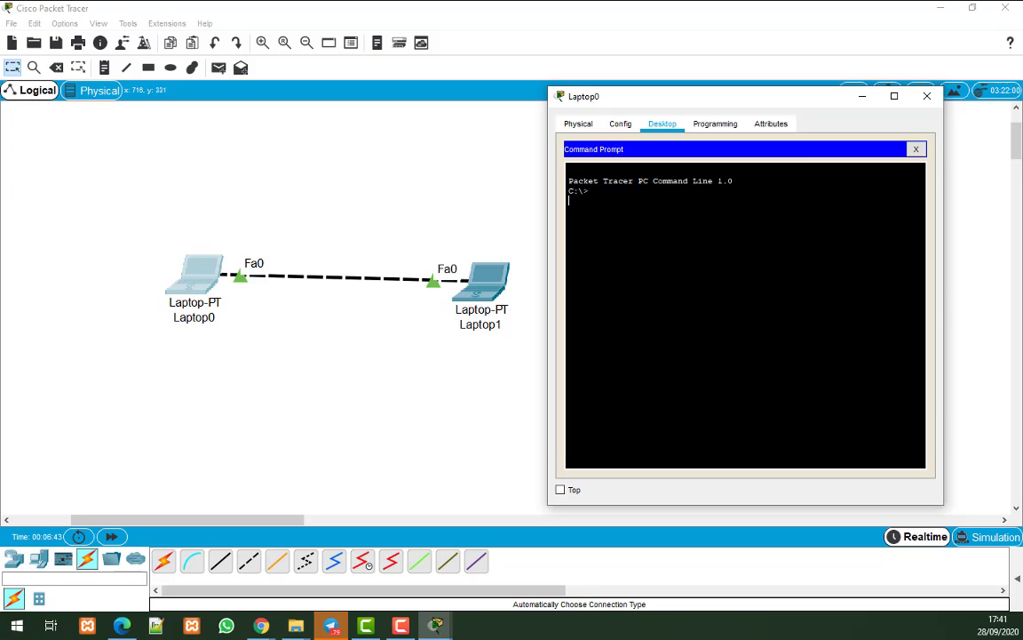
click(915, 150)
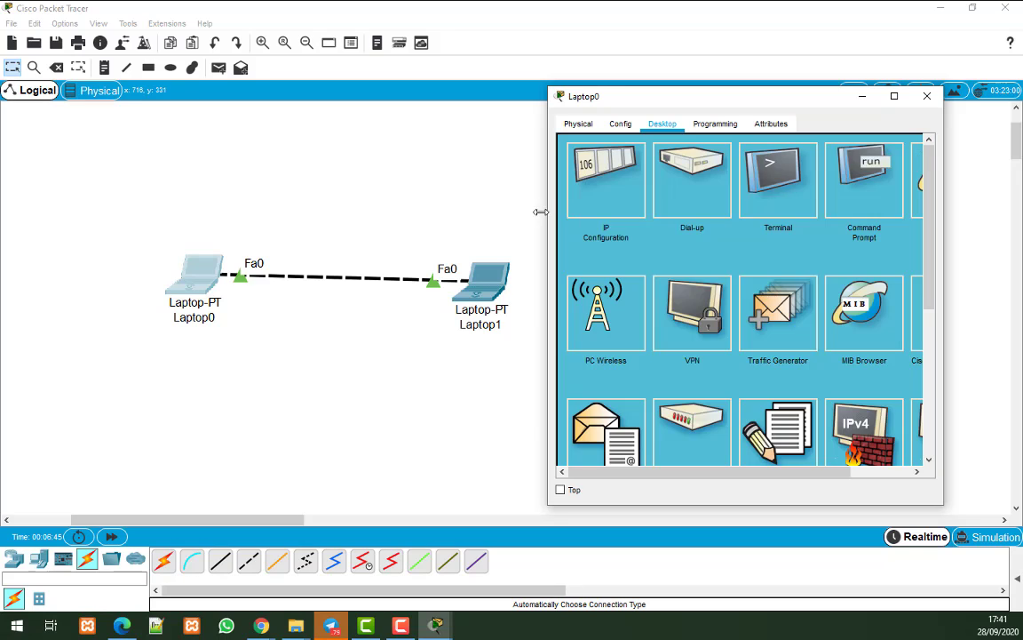
Widen Laptop0's device window and examine its Web Browser, PC Wireless and remaining desktop applications
drag(946, 239, 1009, 240)
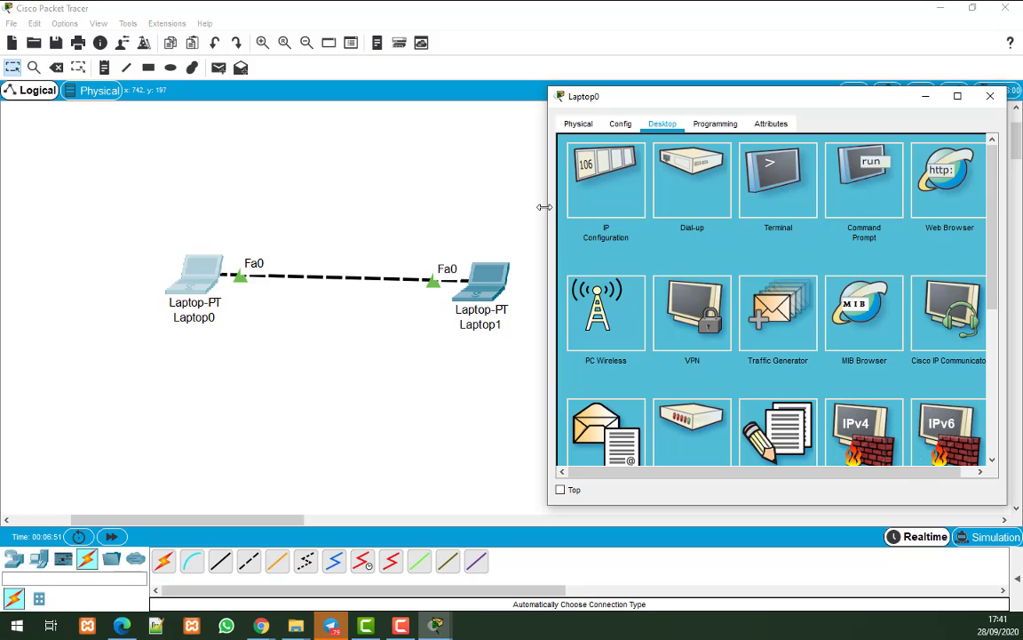
drag(543, 205, 524, 205)
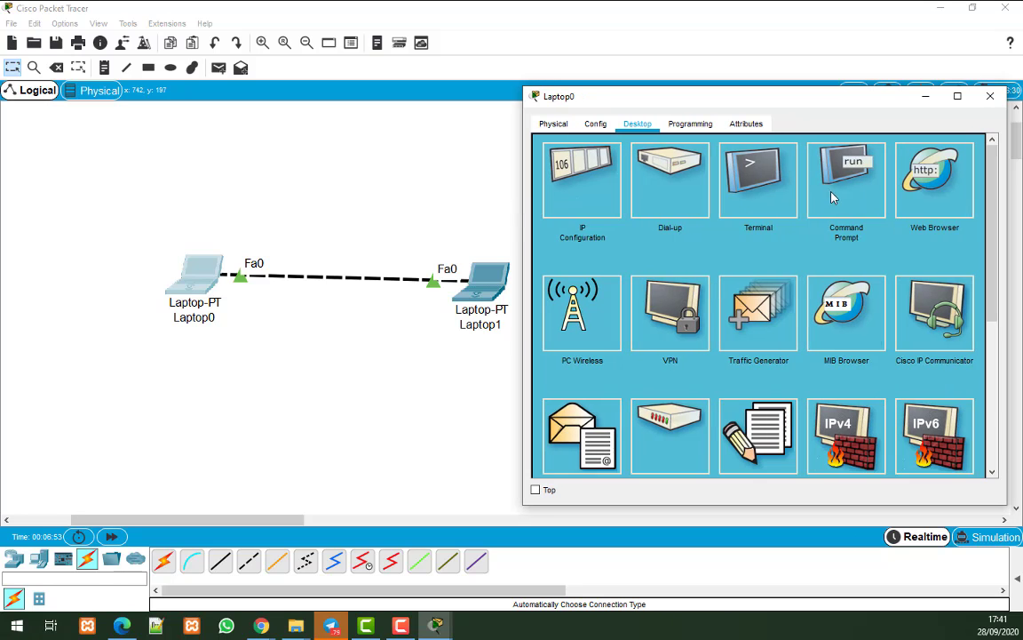
click(934, 179)
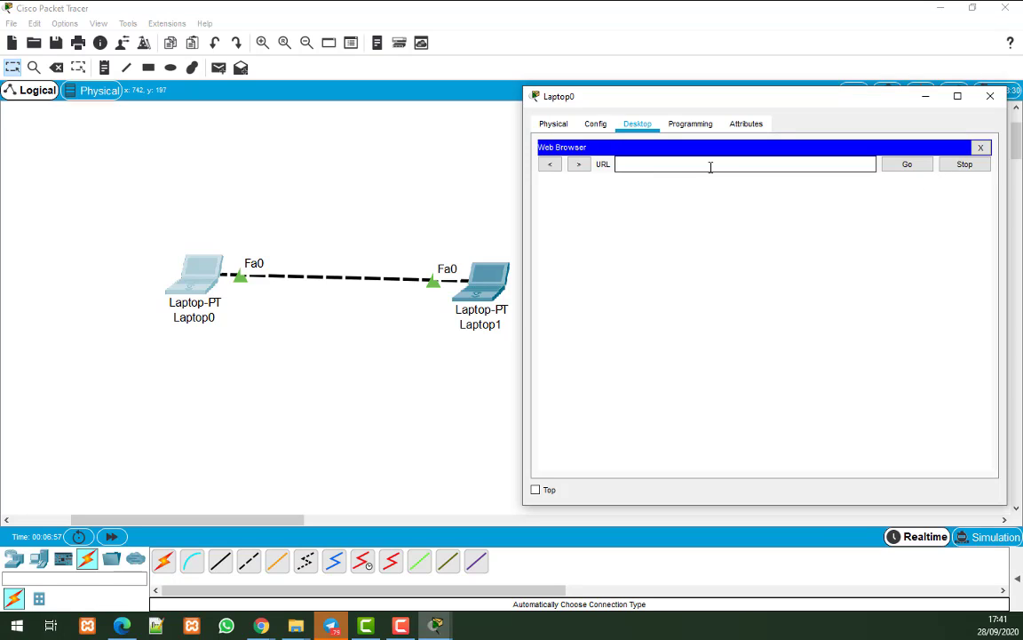
click(980, 147)
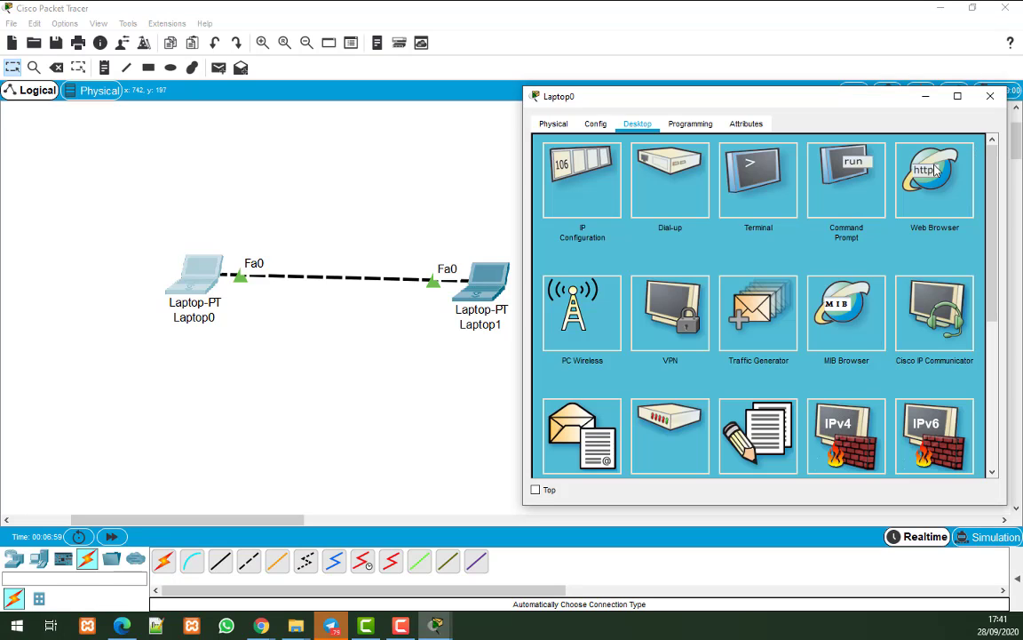
click(580, 321)
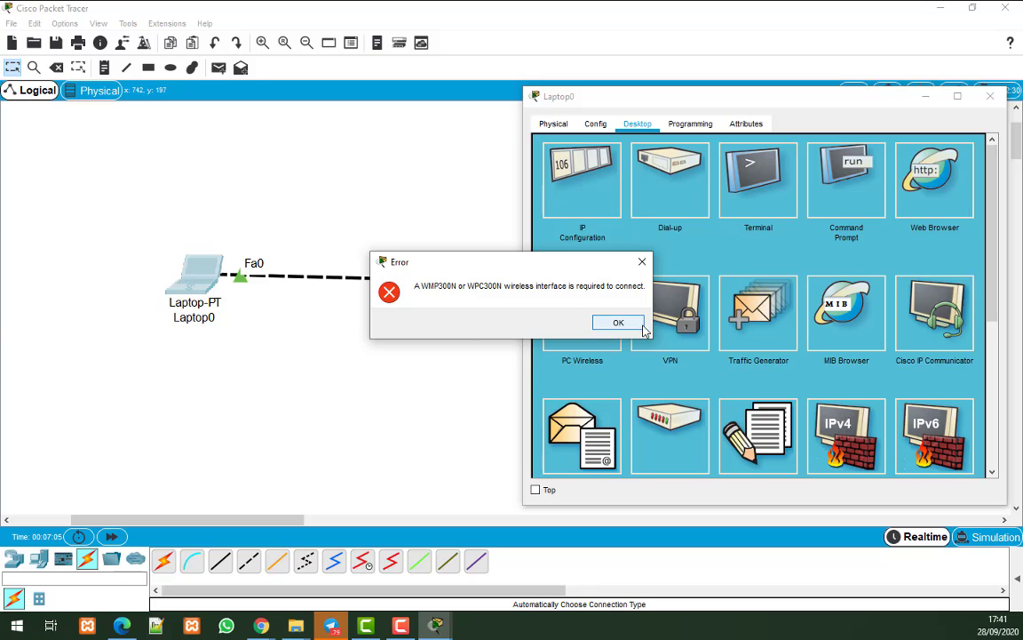
click(620, 323)
click(562, 294)
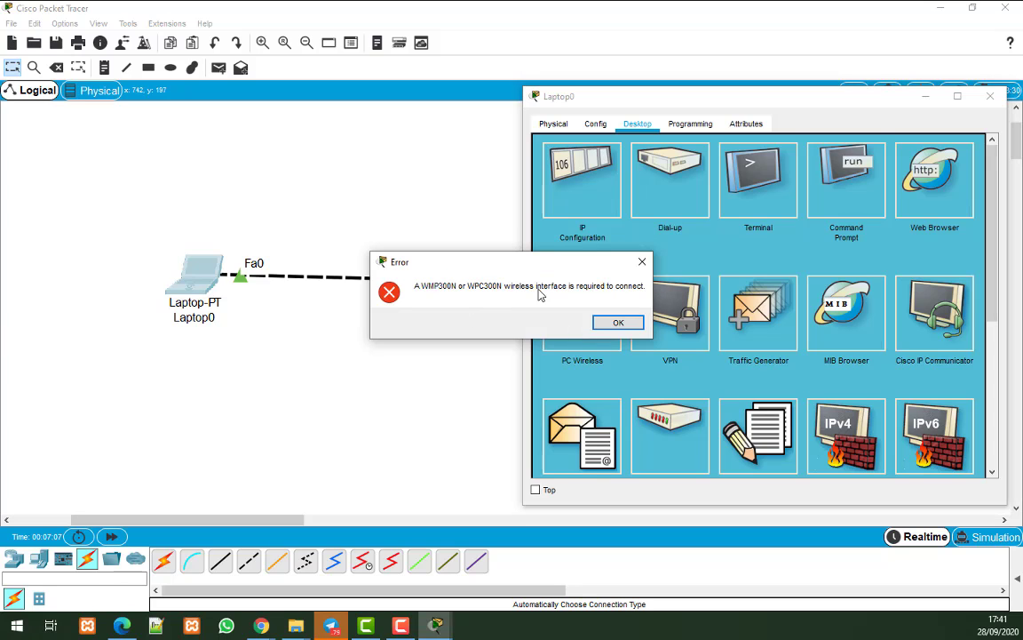
click(613, 323)
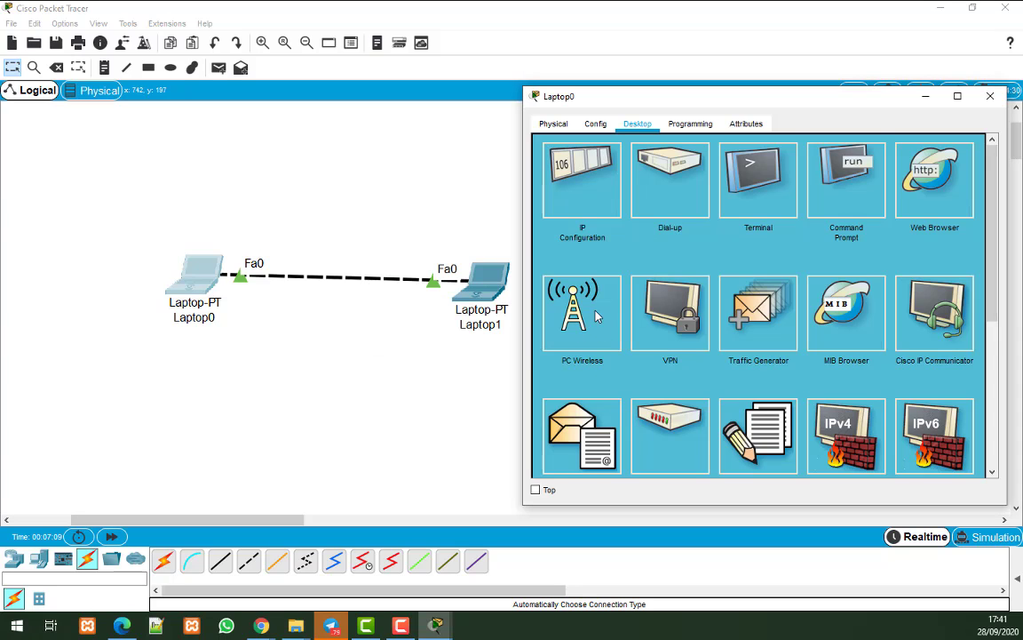
scroll(661, 310, down, 2)
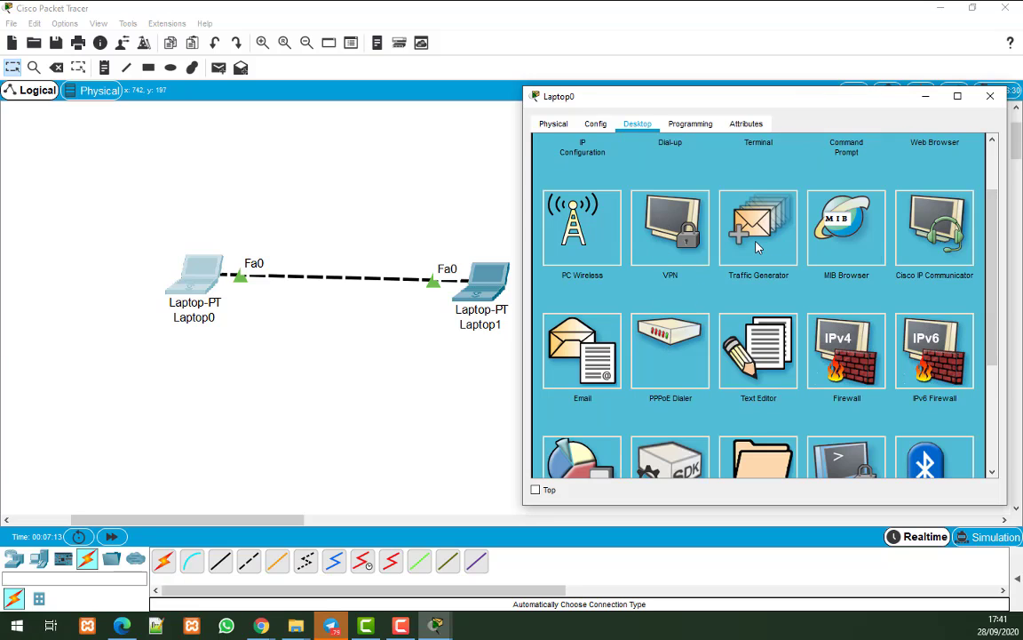
Examine the rest of Laptop0's desktop applications, from Traffic Generator down to User Apps Manager
scroll(901, 256, down, 2)
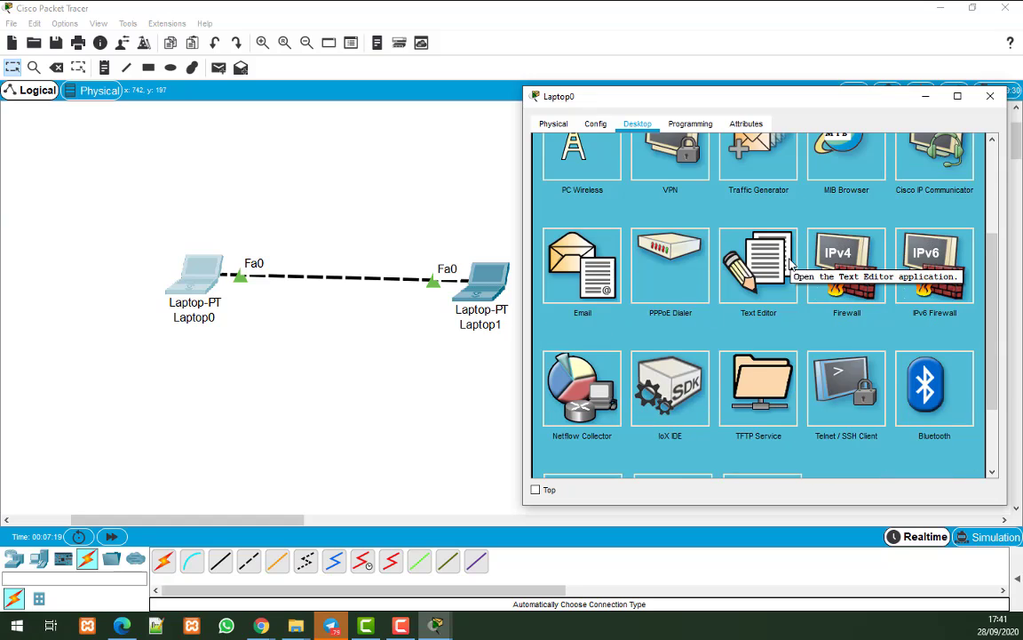
scroll(769, 429, down, 1)
scroll(770, 428, up, 2)
scroll(773, 427, down, 3)
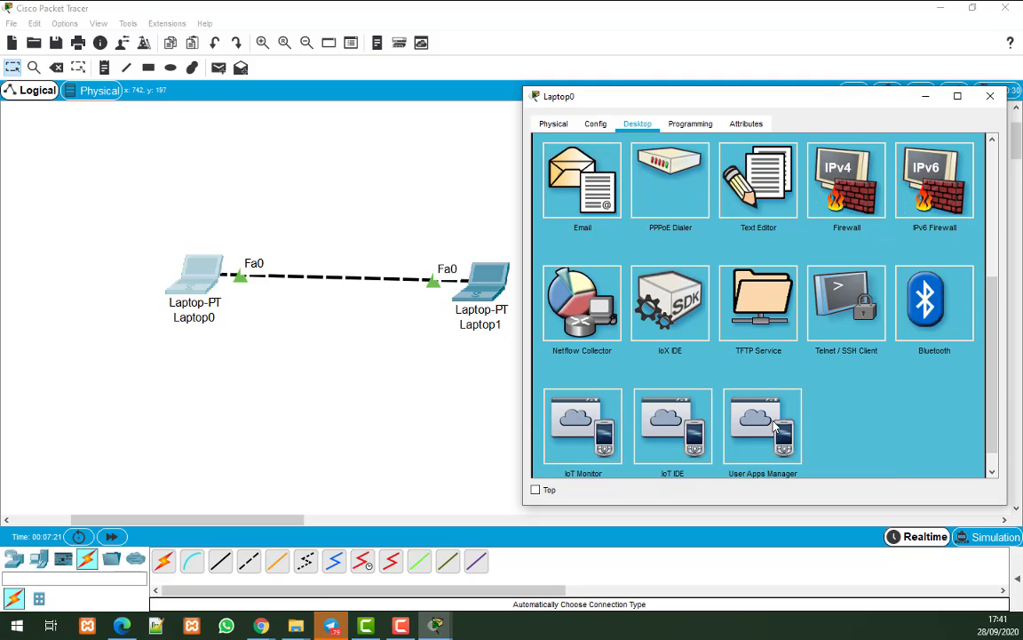
scroll(773, 427, up, 3)
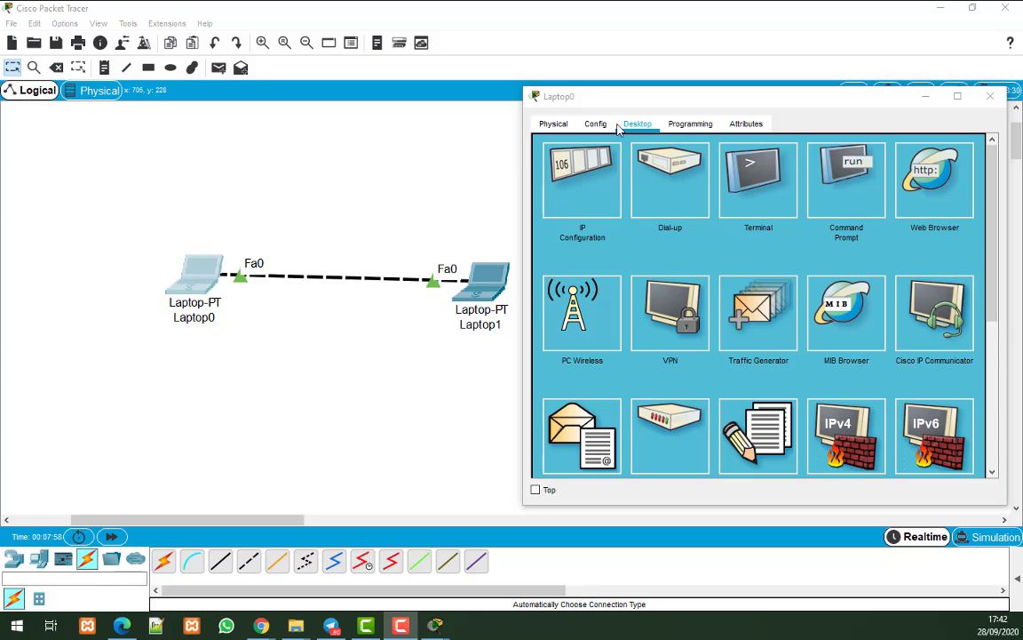
click(685, 130)
click(638, 125)
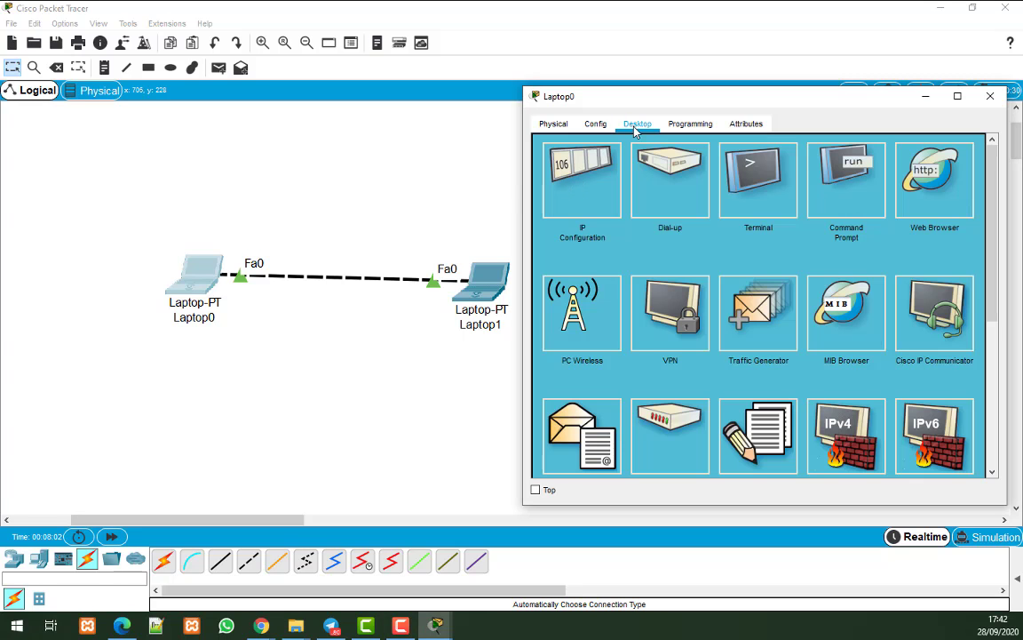
Give Laptop0 the static IP address 192.168.0.1 with subnet mask 255.255.255.0, and close its device window
click(570, 185)
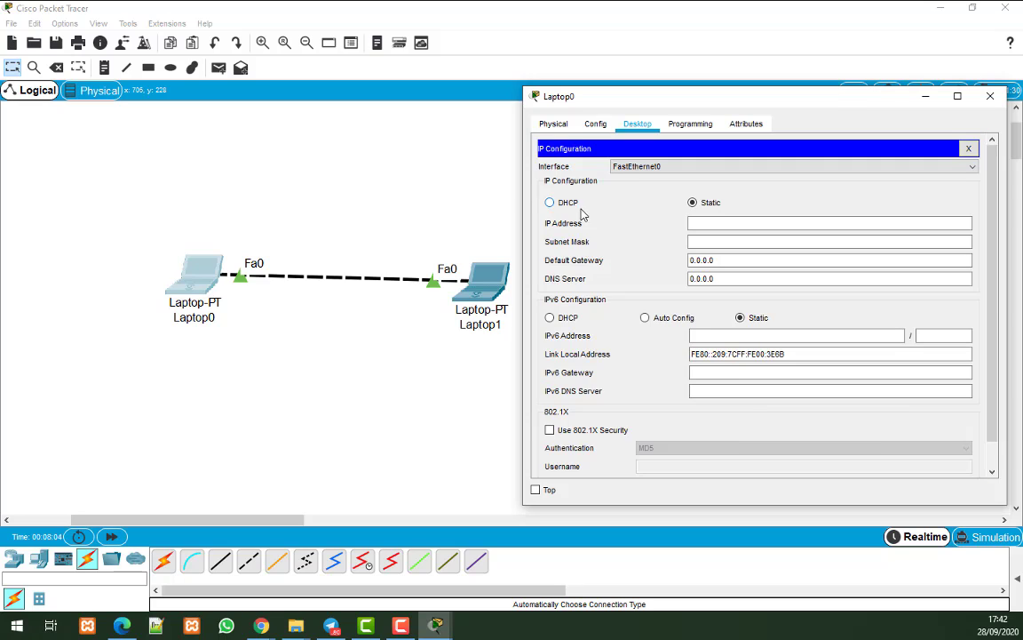
click(737, 229)
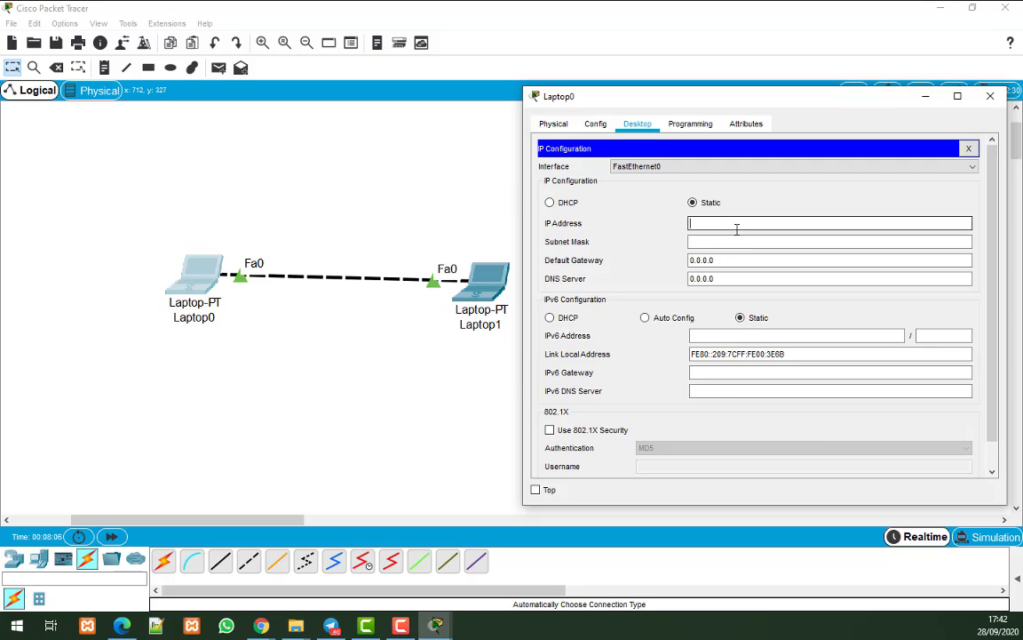
text(192.168)
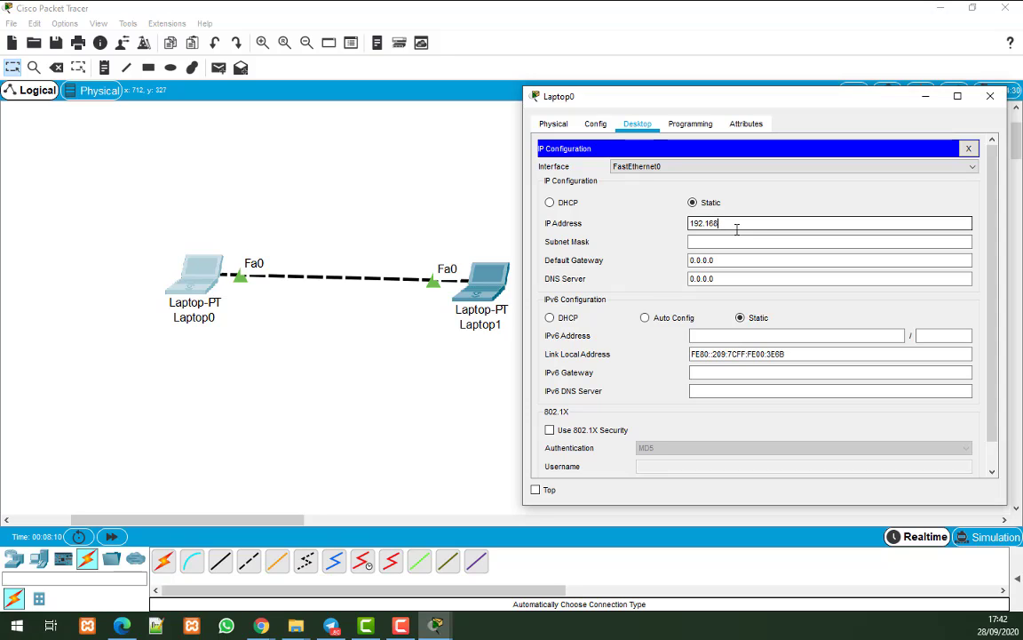
text(.0.1)
click(713, 244)
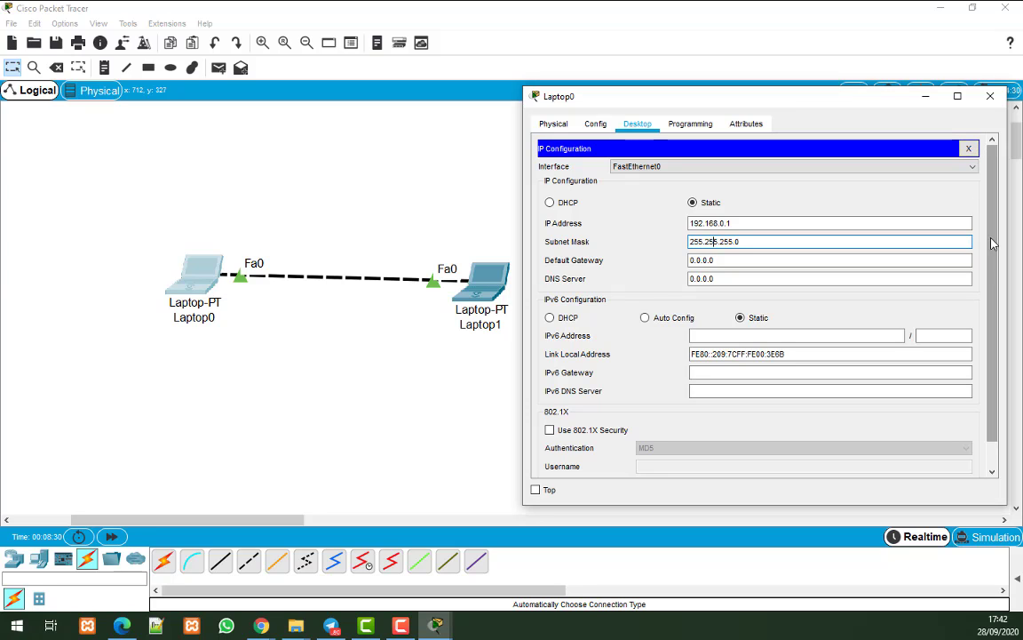
scroll(988, 266, down, 1)
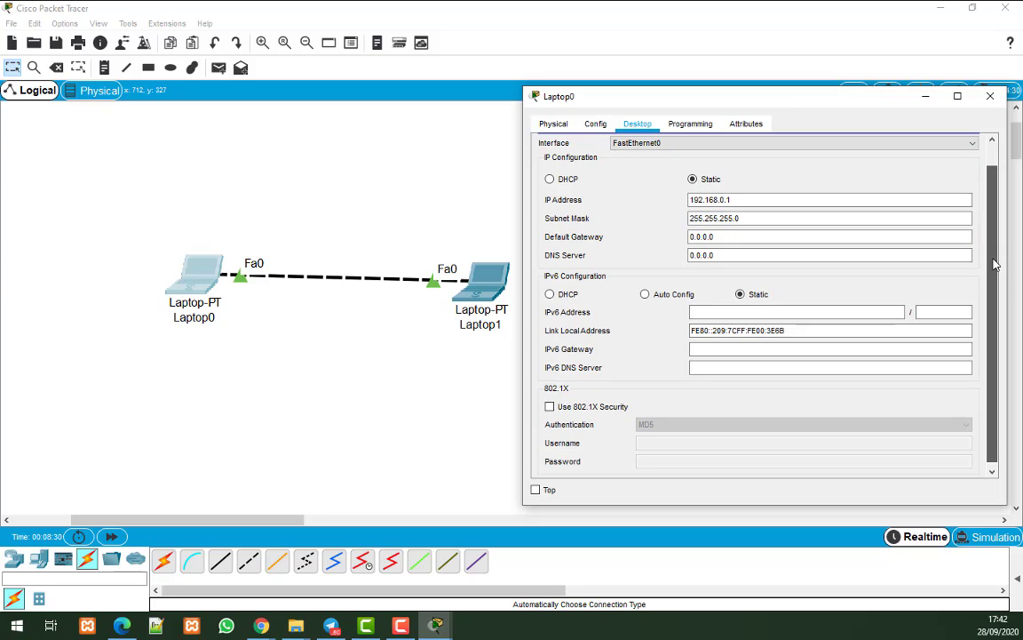
scroll(834, 236, up, 1)
click(969, 148)
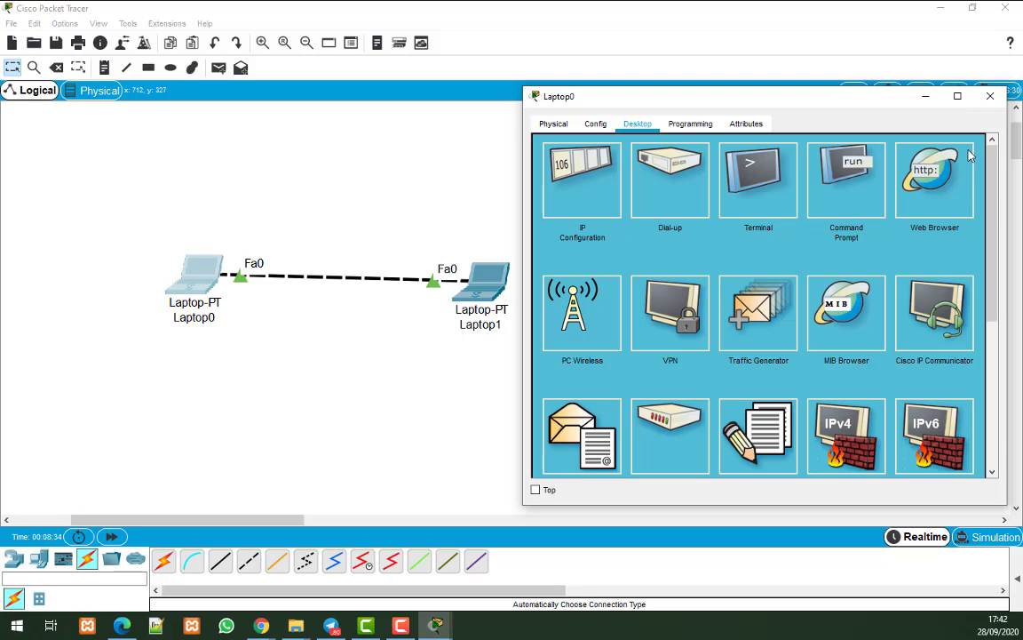
click(990, 96)
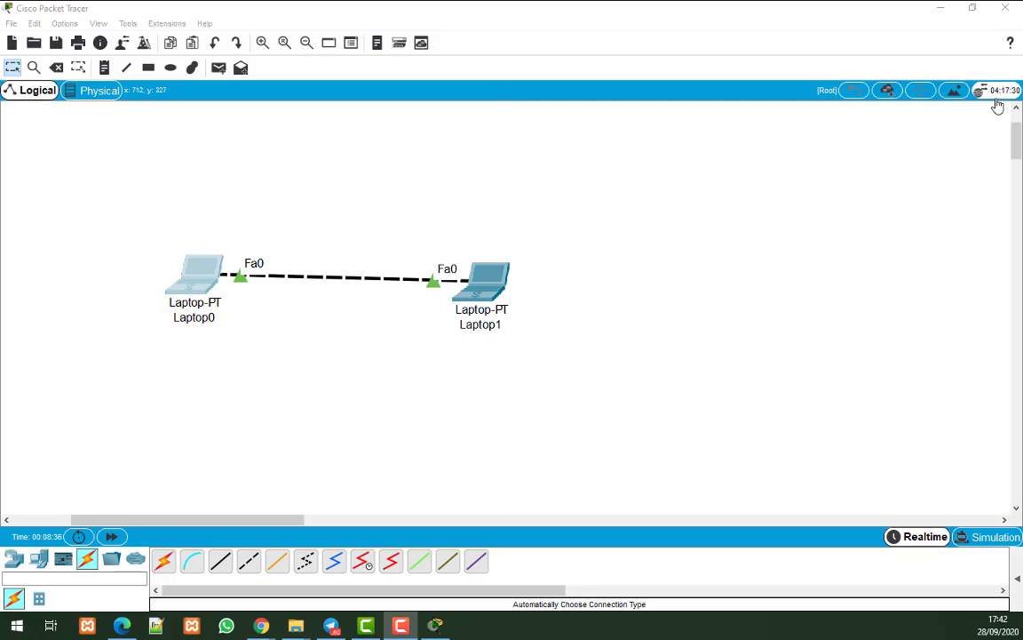
Give Laptop1 the static IP address 192.168.0.2 with subnet mask 255.255.255.0, and close its device window
click(484, 297)
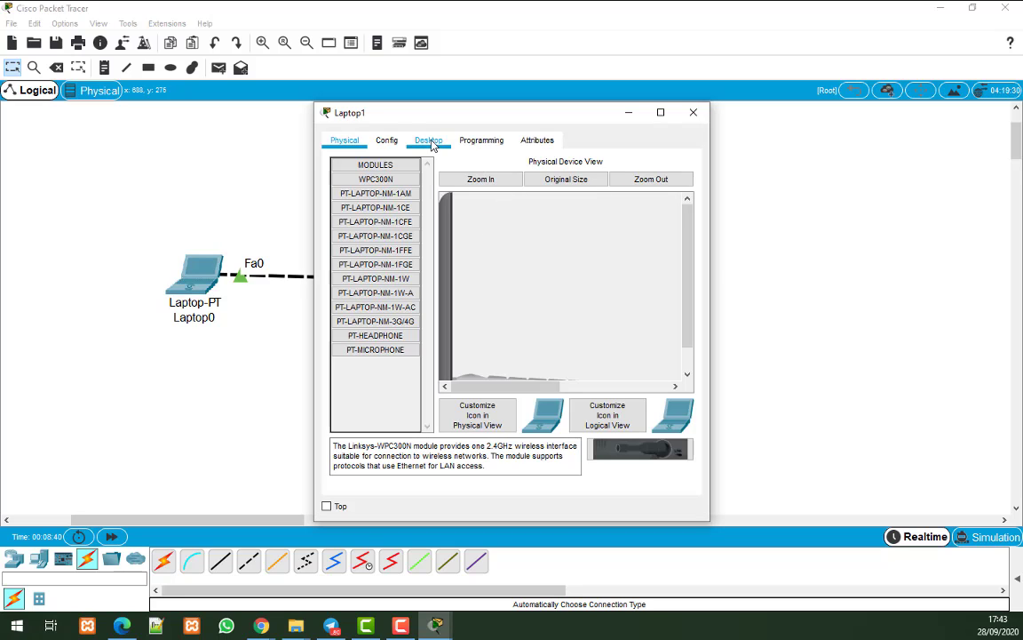
click(428, 139)
click(379, 228)
click(445, 238)
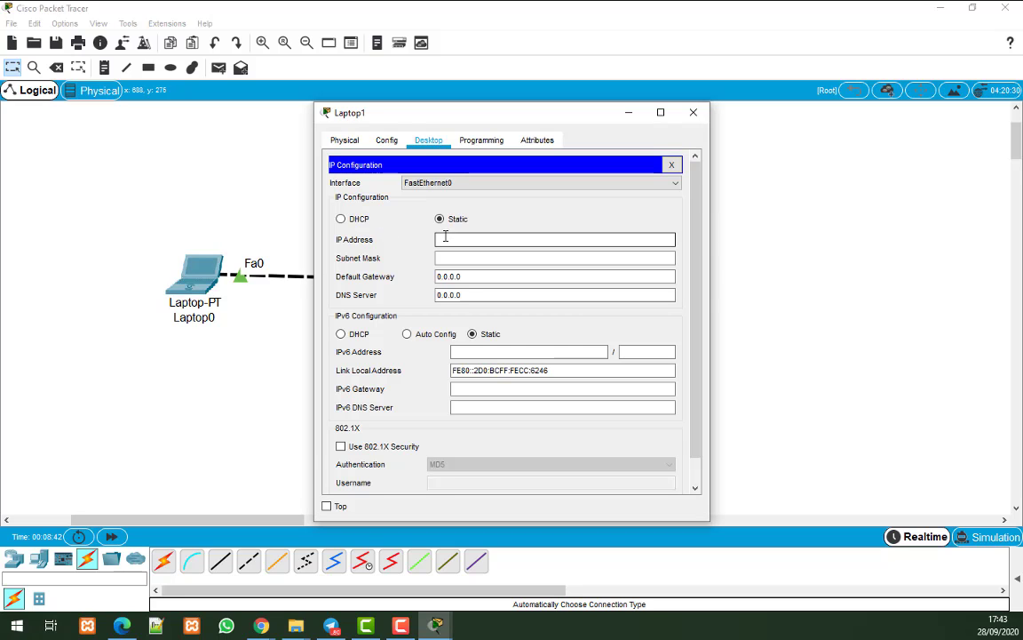
text(192)
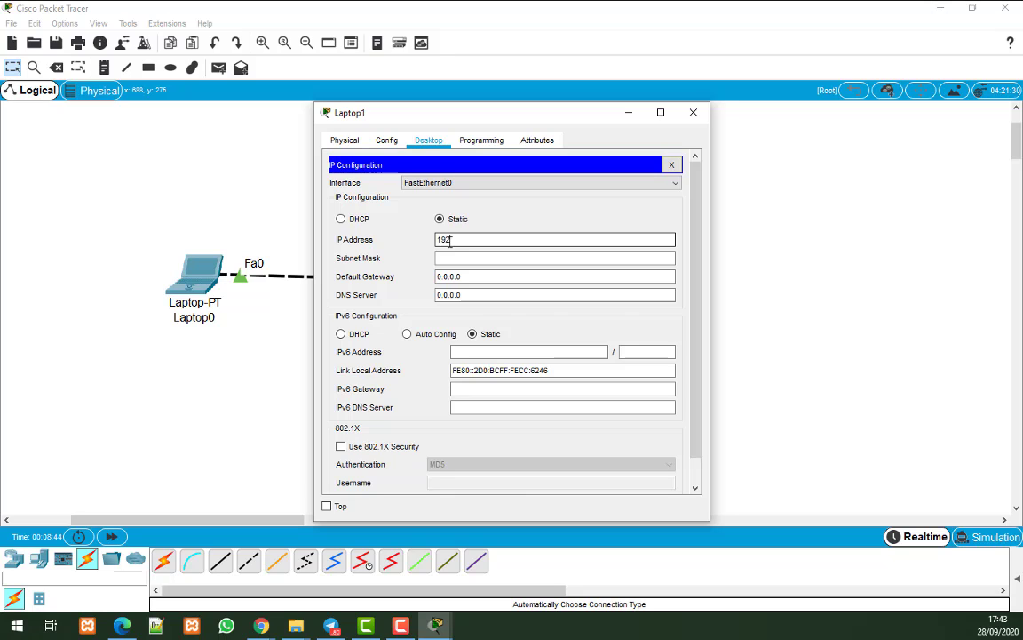
text(.168.0.2)
key(Tab)
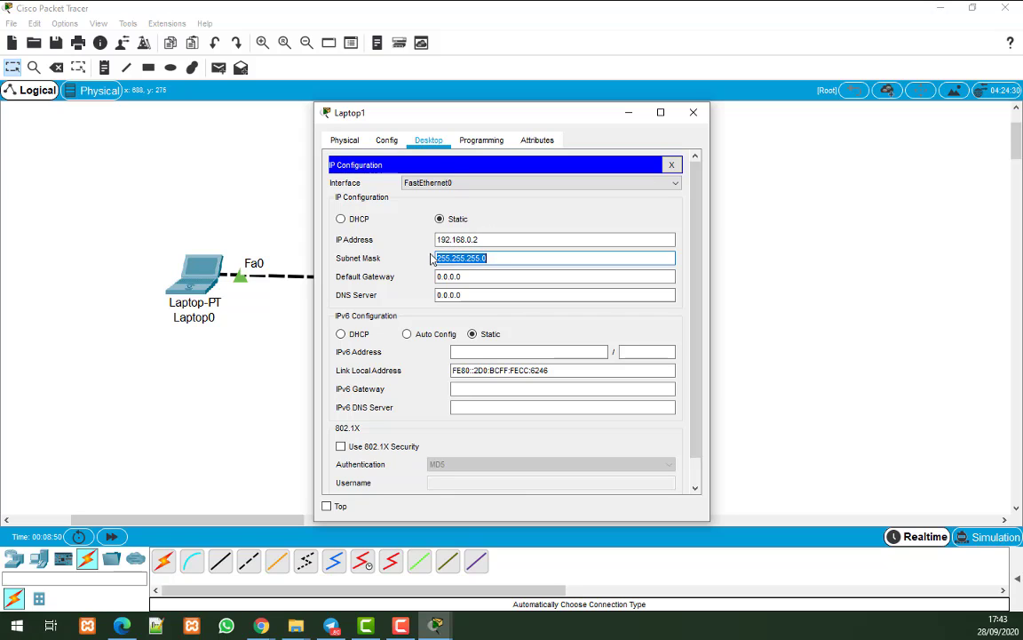
click(498, 258)
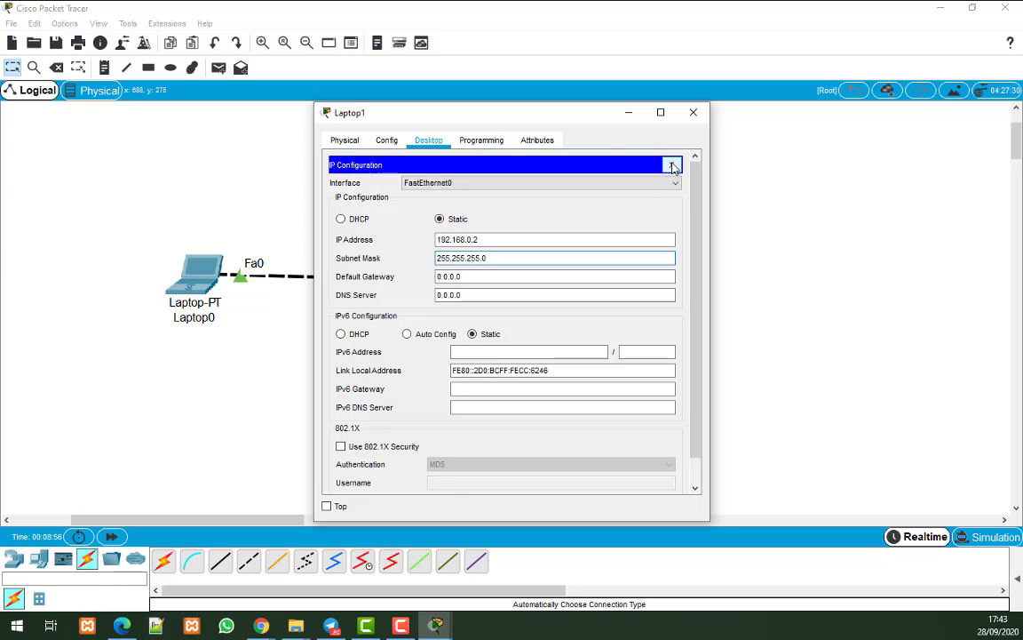
click(673, 166)
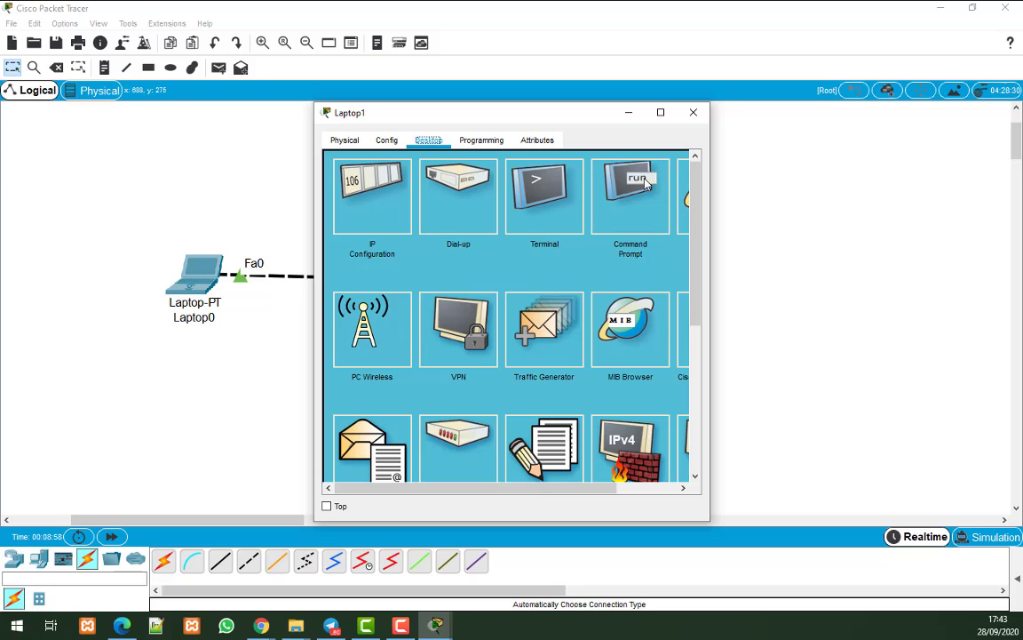
drag(711, 180, 886, 179)
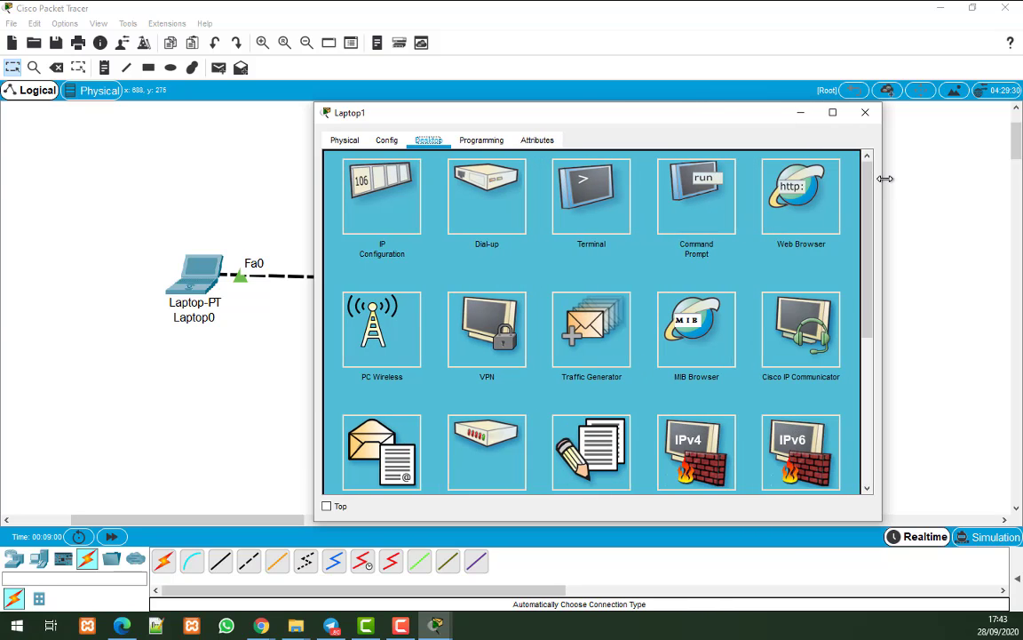
click(865, 111)
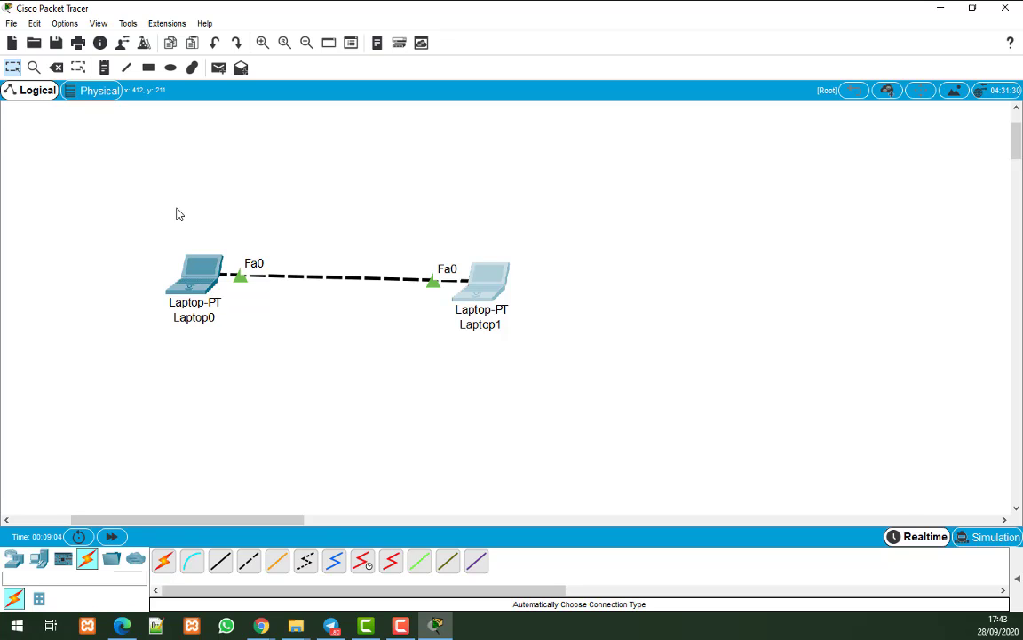
Move both connected laptops further left in the workspace and rename Laptop0 as 192.168.0.1
drag(145, 200, 571, 406)
drag(493, 290, 397, 291)
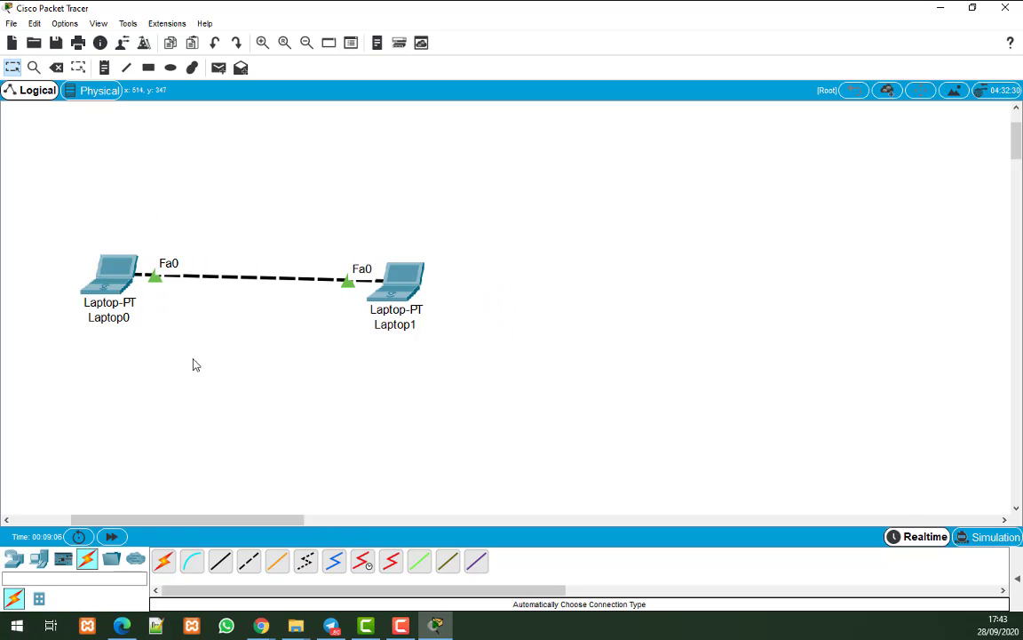
click(111, 322)
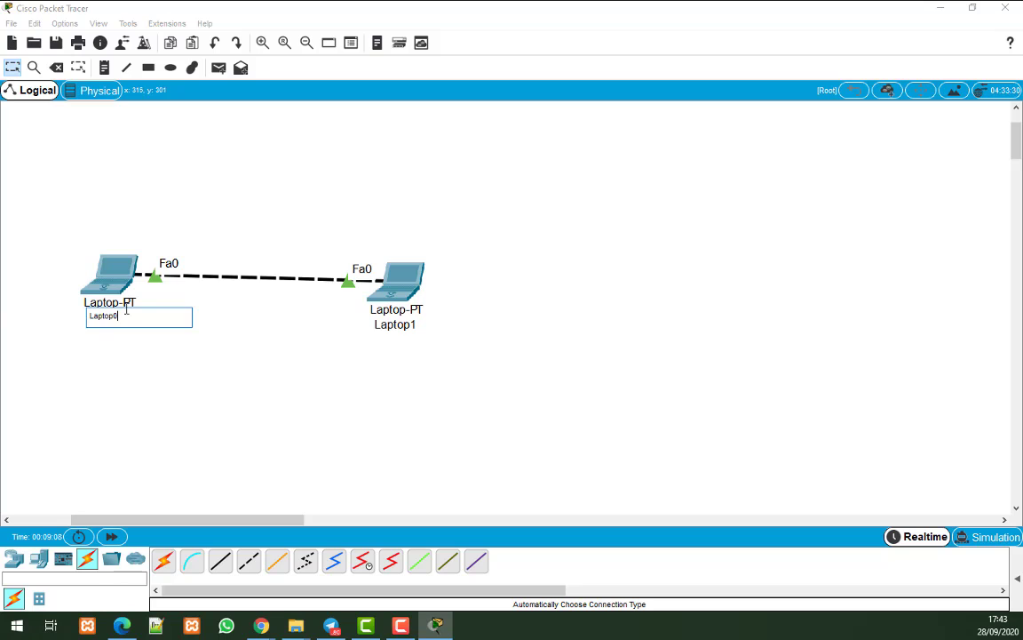
double_click(108, 316)
text(192.168.0.1)
Rename Laptop1 as 192.168.0.2 in the topology
click(391, 326)
click(390, 325)
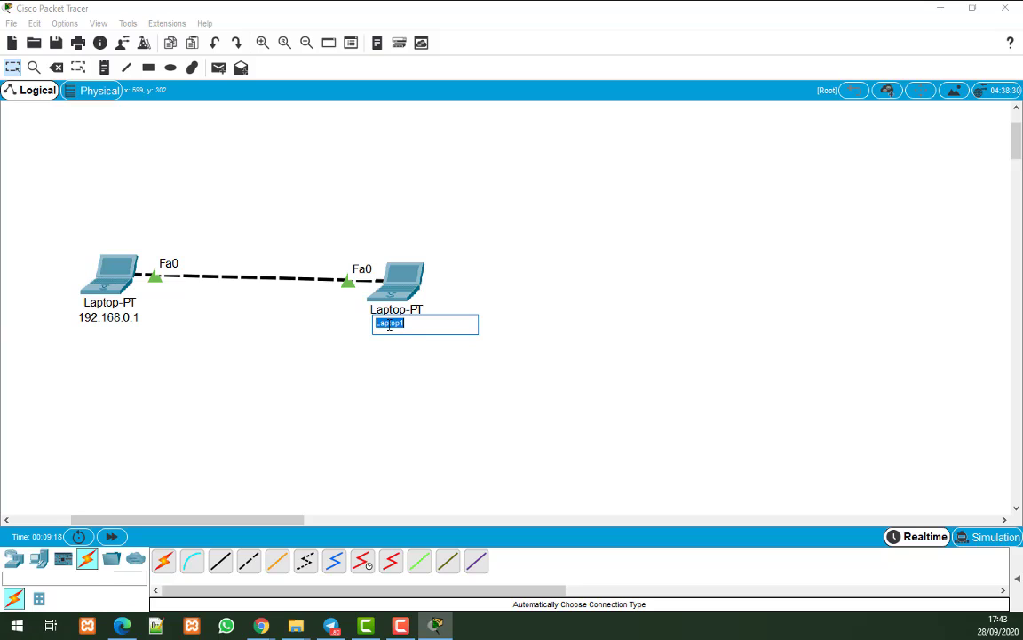
text(192.168.0.2)
key(Return)
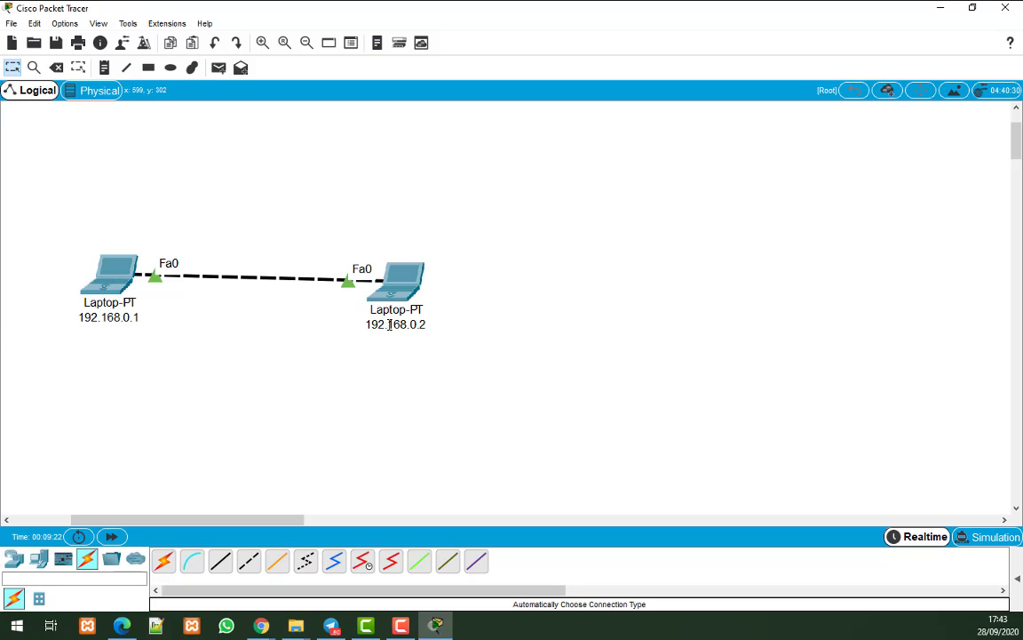
Place a widened device window for laptop 192.168.0.2 beside the topology and ping 192.168.0.1 from its Command Prompt
click(404, 293)
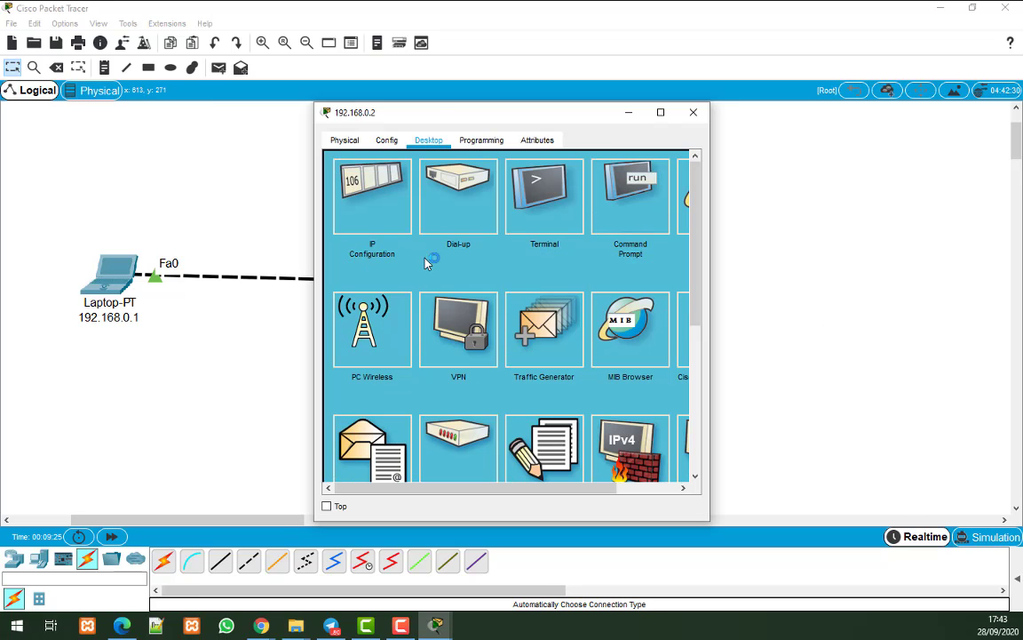
drag(445, 121, 597, 118)
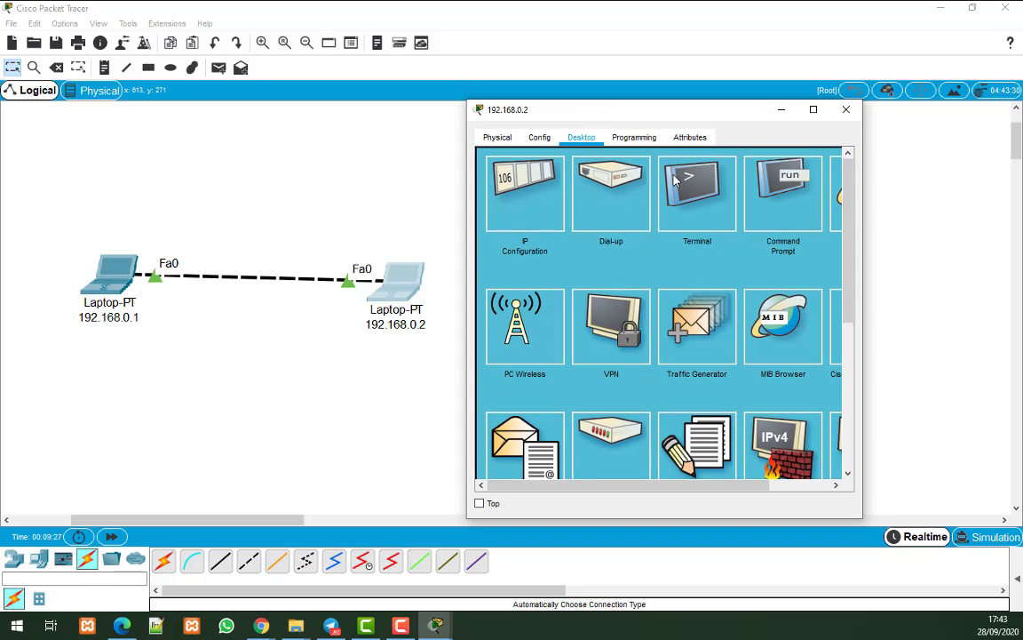
drag(863, 205, 960, 202)
click(800, 184)
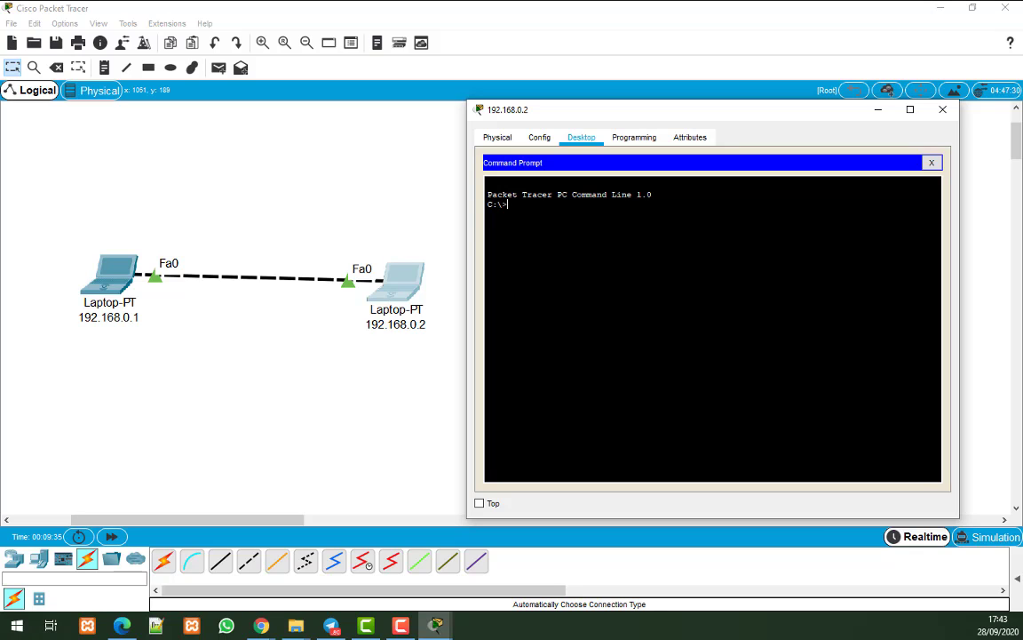
text(ping)
text(192.168.0.1)
key(Return)
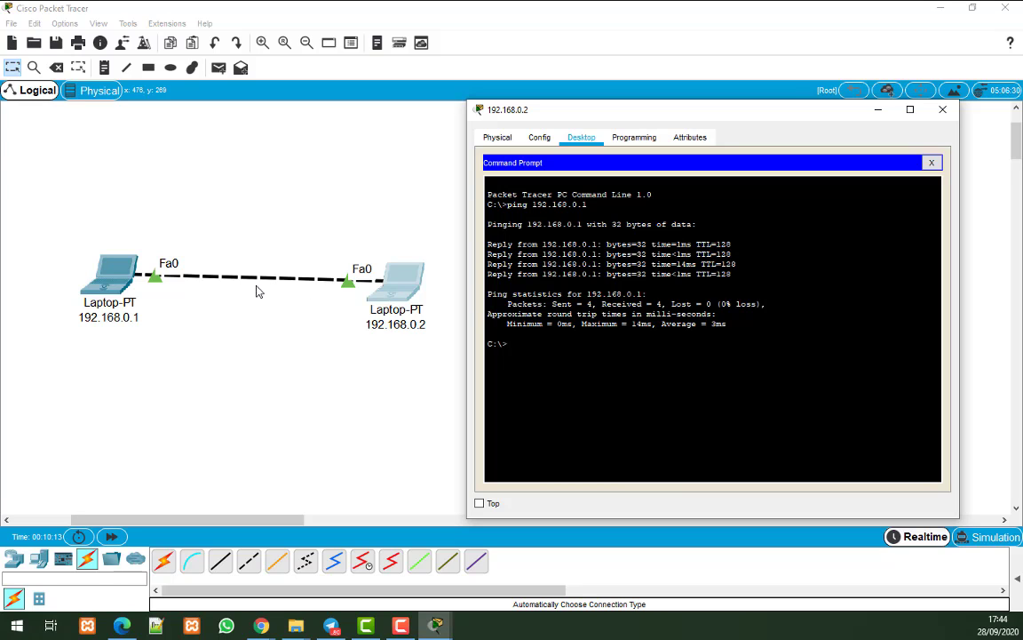
Switch off the power of laptop 192.168.0.1 in its physical device view and close its window
click(116, 293)
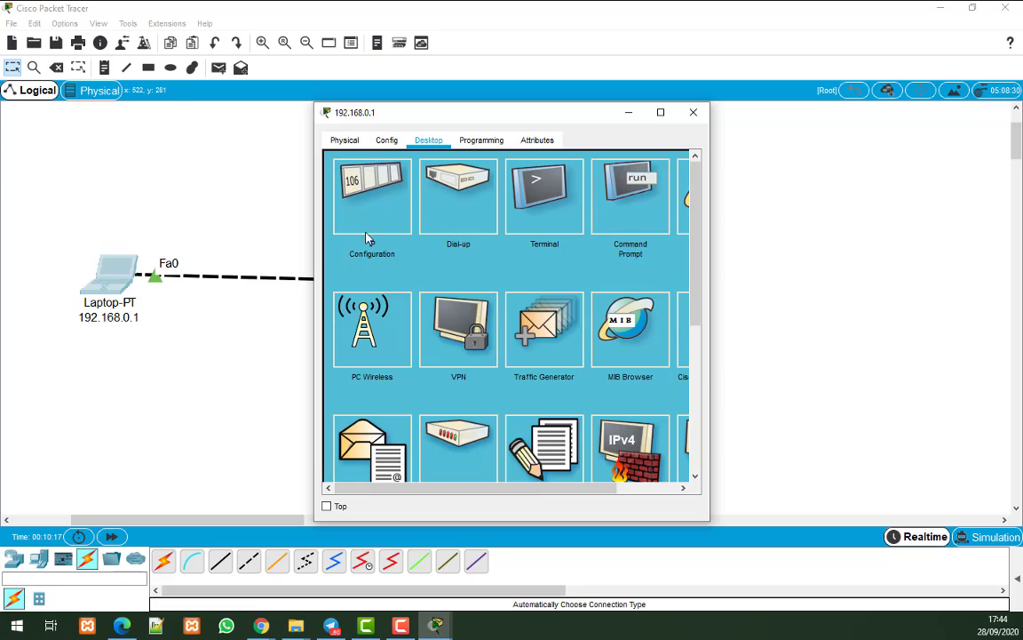
click(345, 141)
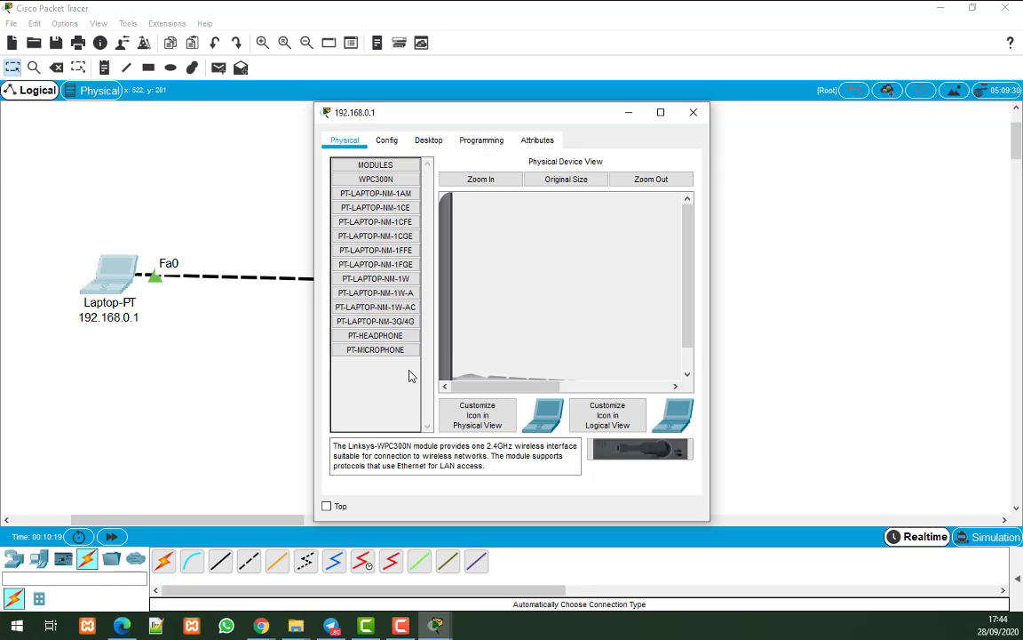
click(443, 331)
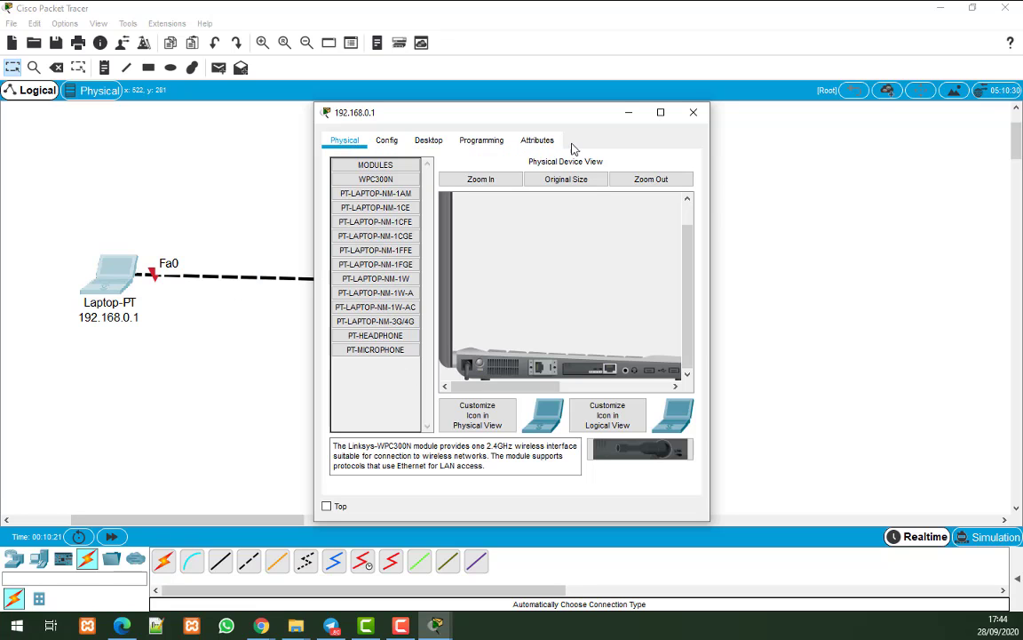
click(690, 119)
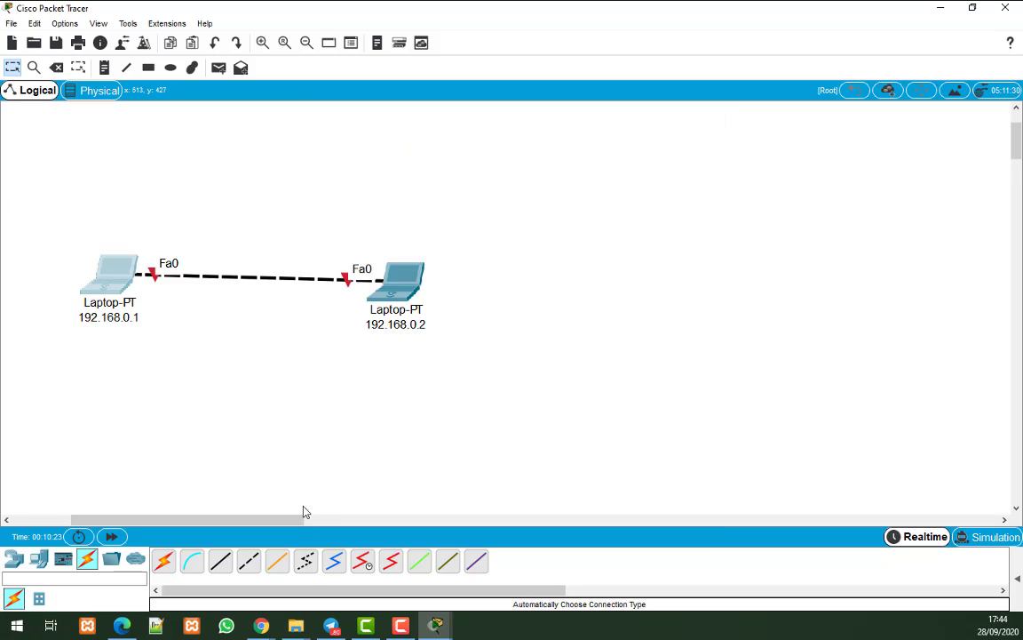
Return to the Command Prompt of laptop 192.168.0.2 and ping the powered-off laptop at 192.168.0.1
mouse_move(435, 626)
click(512, 555)
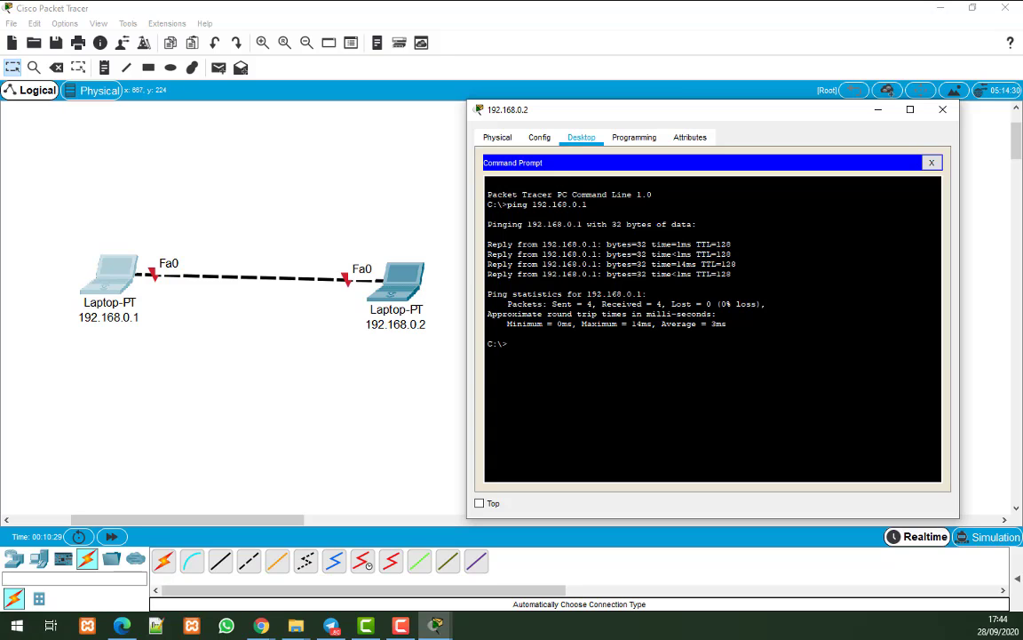
text(ping 192.168.0.1)
key(Return)
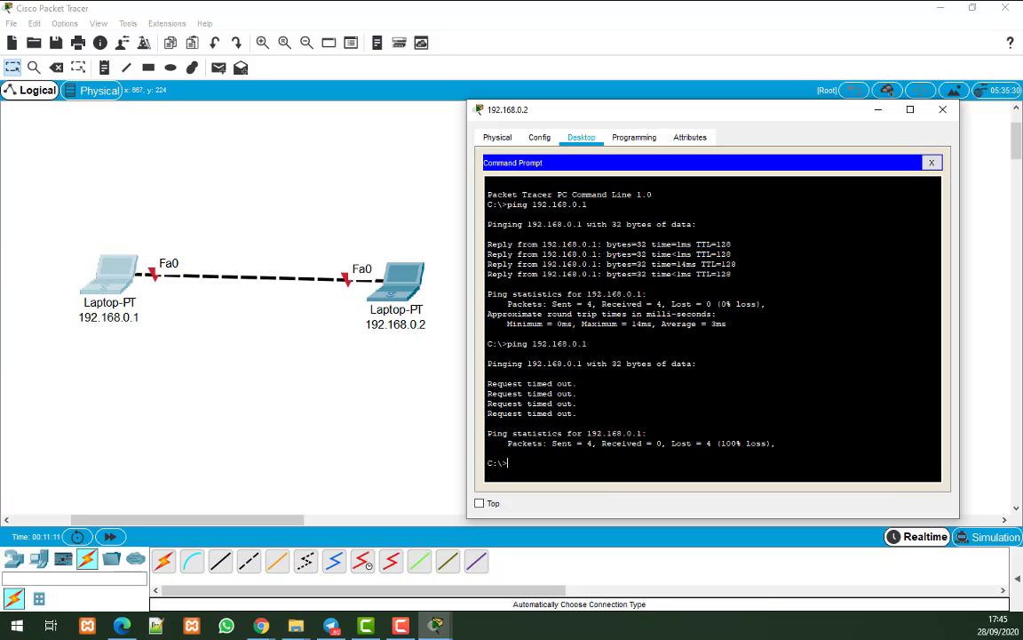
Switch the power of laptop 192.168.0.1 back on and repeat the ping to it from laptop 192.168.0.2
click(100, 260)
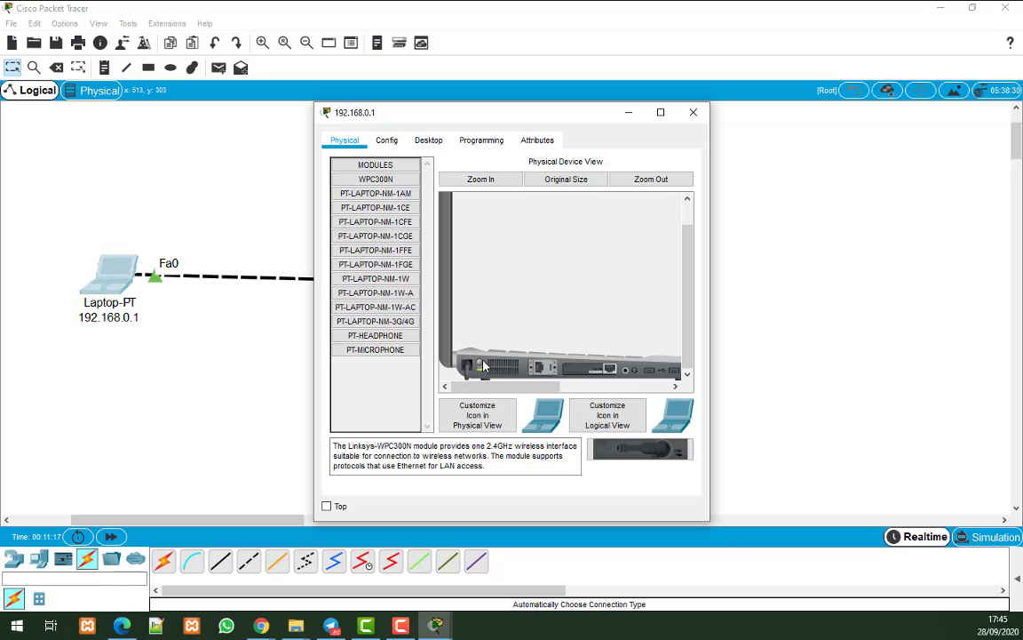
click(692, 114)
click(398, 280)
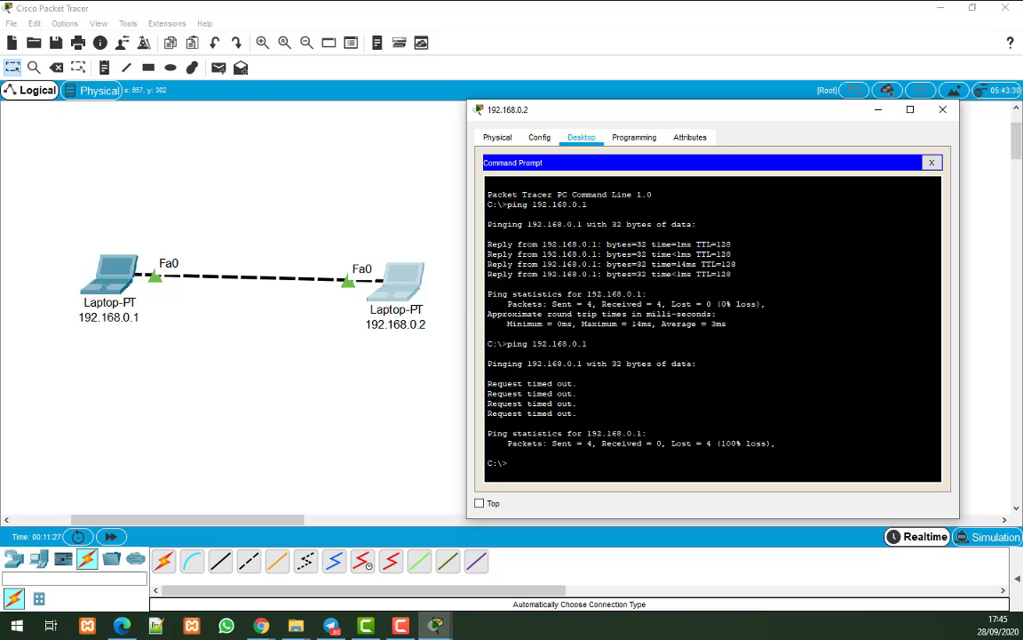
key(Up)
key(Return)
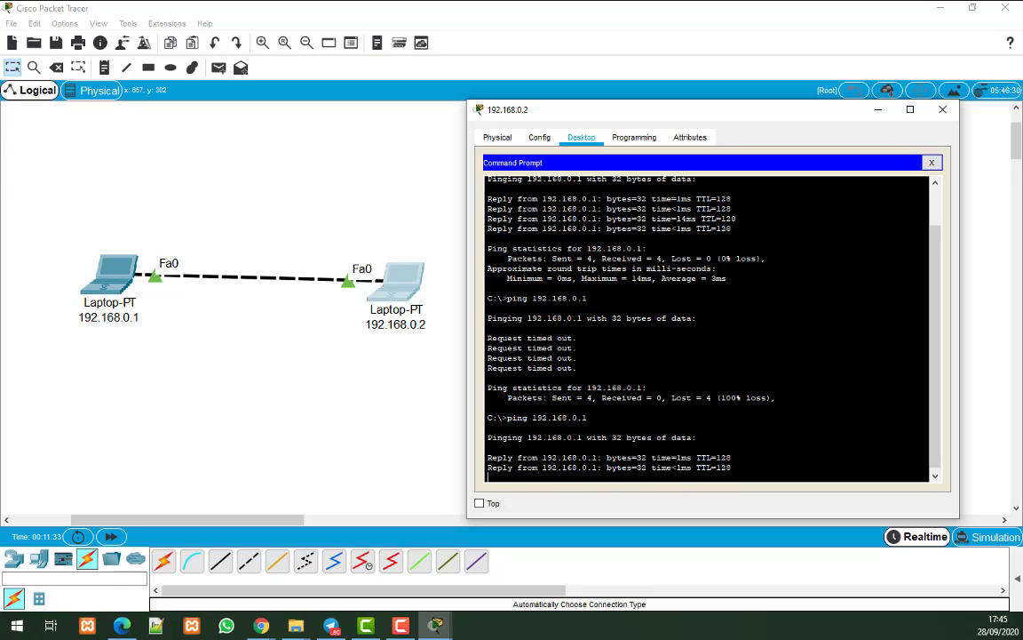